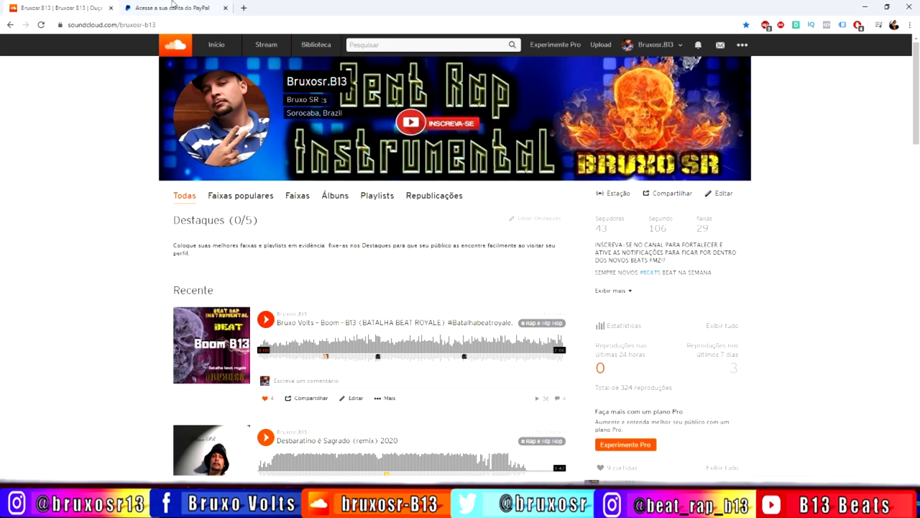
- Switch to the PayPal sign-in tab next to the SoundCloud profile
click(171, 8)
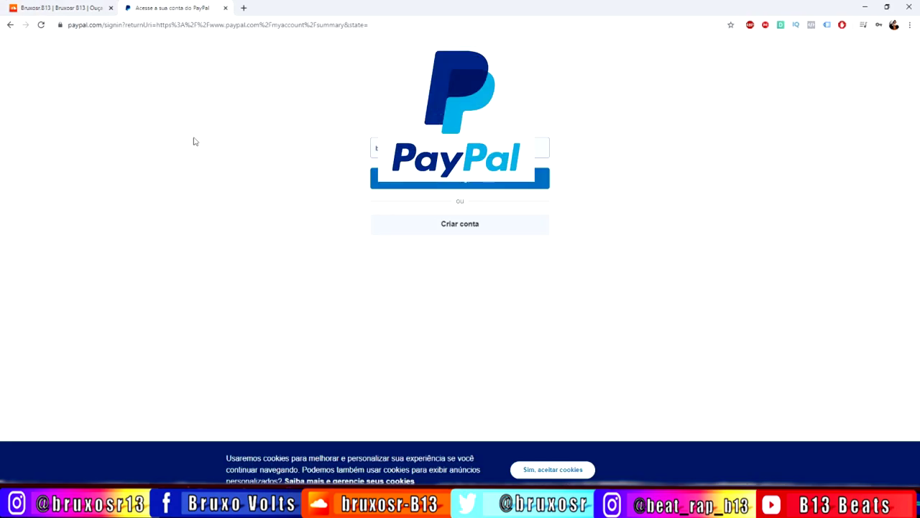
- Go back to the SoundCloud profile tab
click(69, 11)
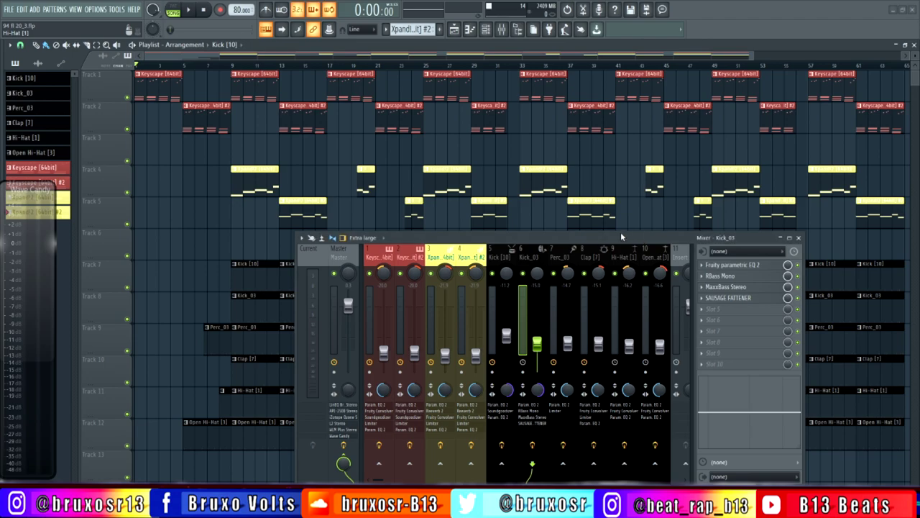
- Preview the beat, jumping ahead in the timeline, then stop playback
key(space)
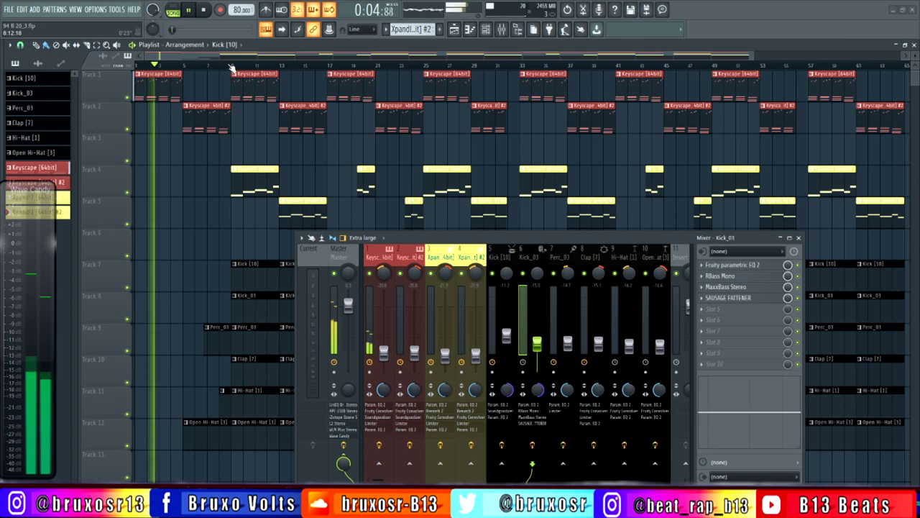
click(229, 66)
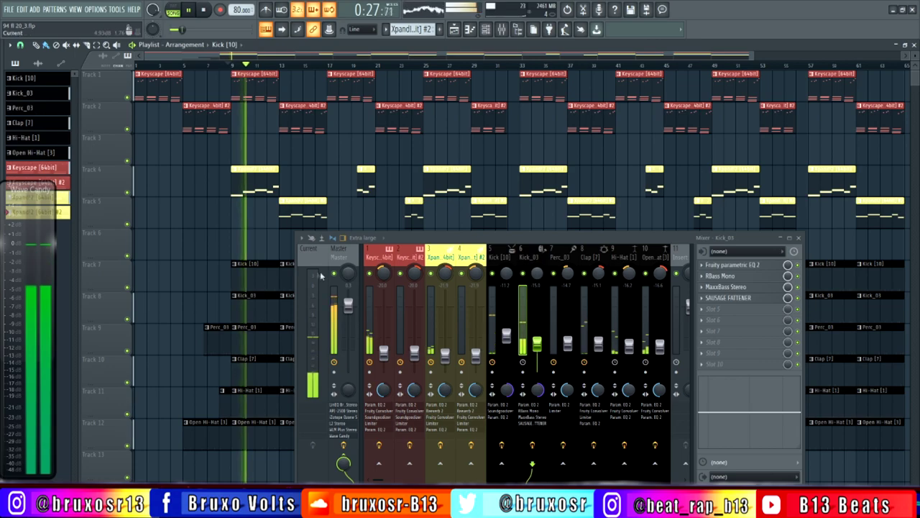
key(space)
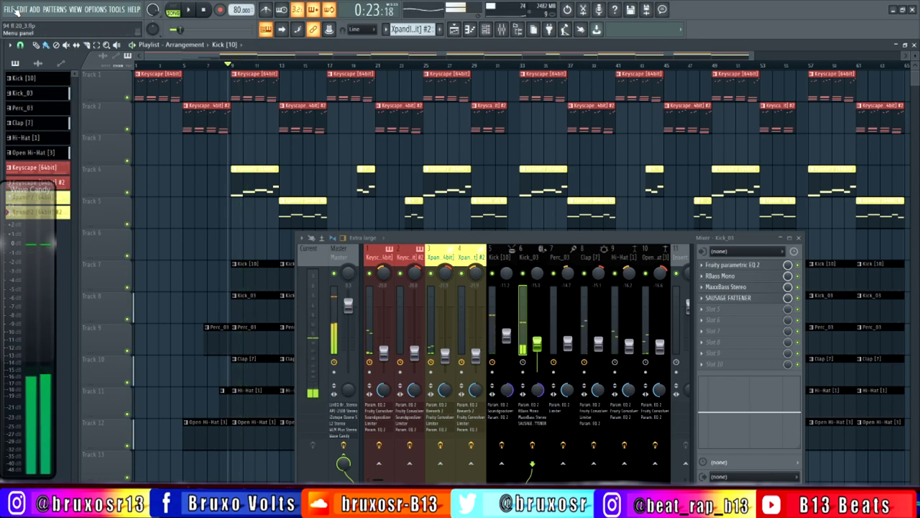
- Export the project as the MP3 'B13 Beats - Bruxo Volts' and minimize FL Studio
click(9, 9)
mouse_move(58, 95)
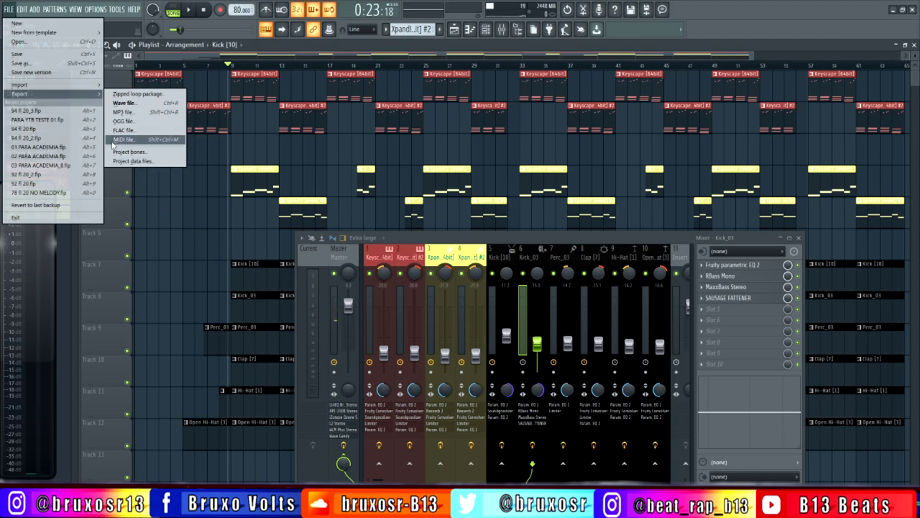
click(893, 10)
click(893, 10)
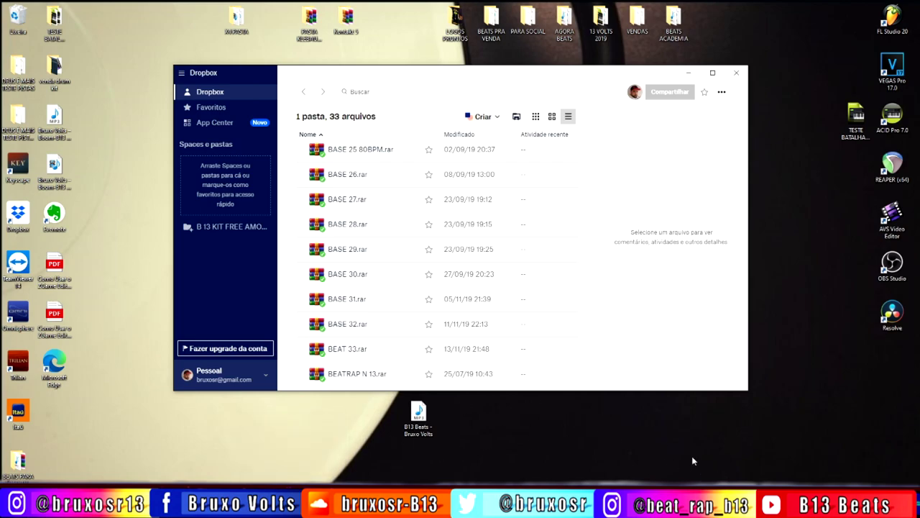
- Compress the MP3 into B13 Beats - Bruxo Volts.rar and move it into the Dropbox folder
right_click(419, 419)
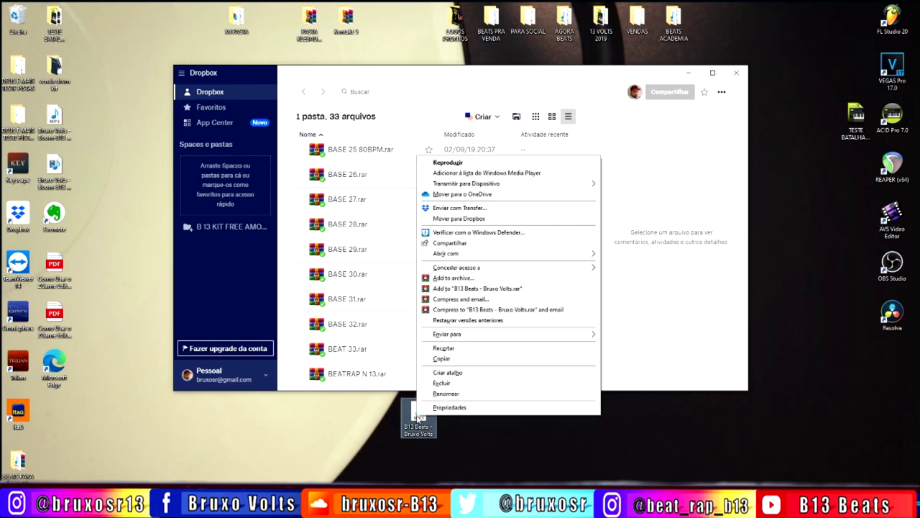
click(469, 288)
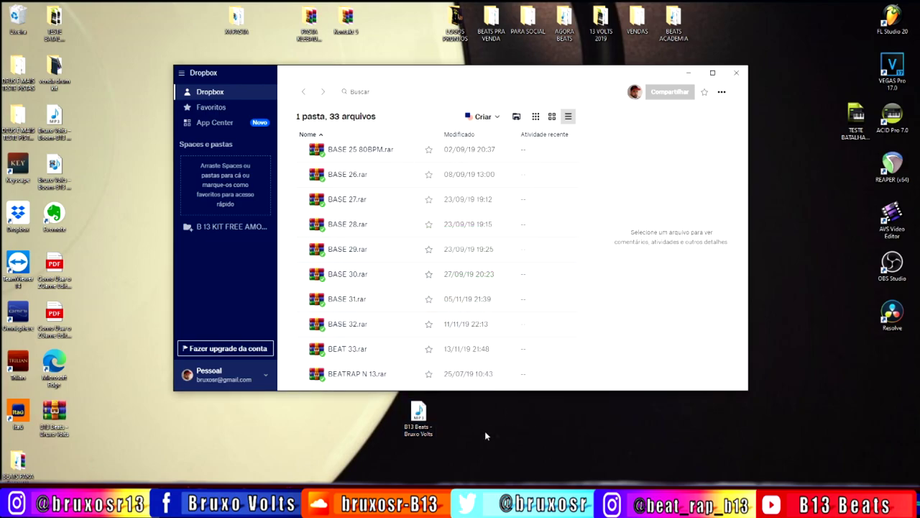
drag(58, 416, 489, 426)
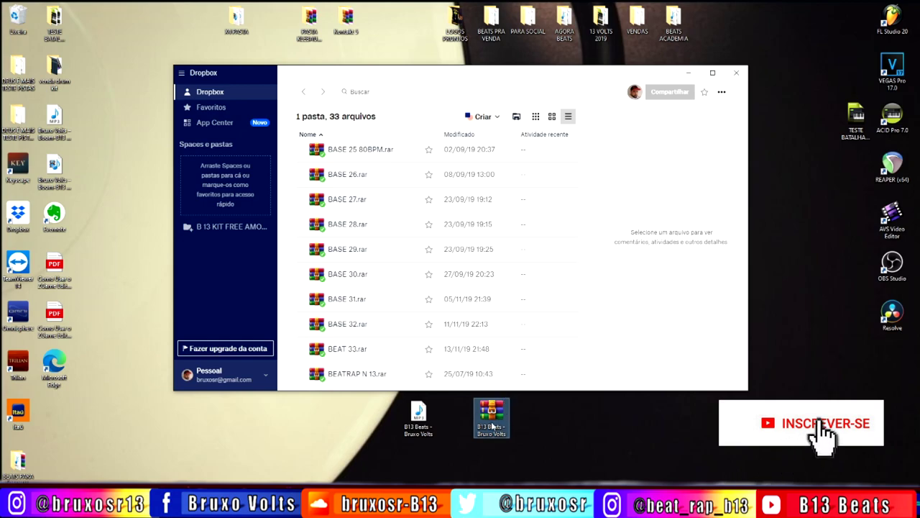
drag(494, 424, 560, 173)
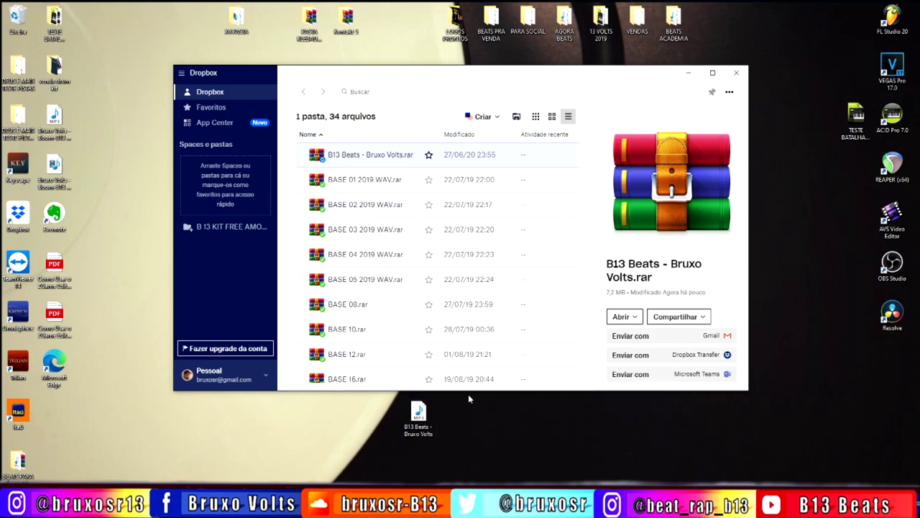
click(714, 73)
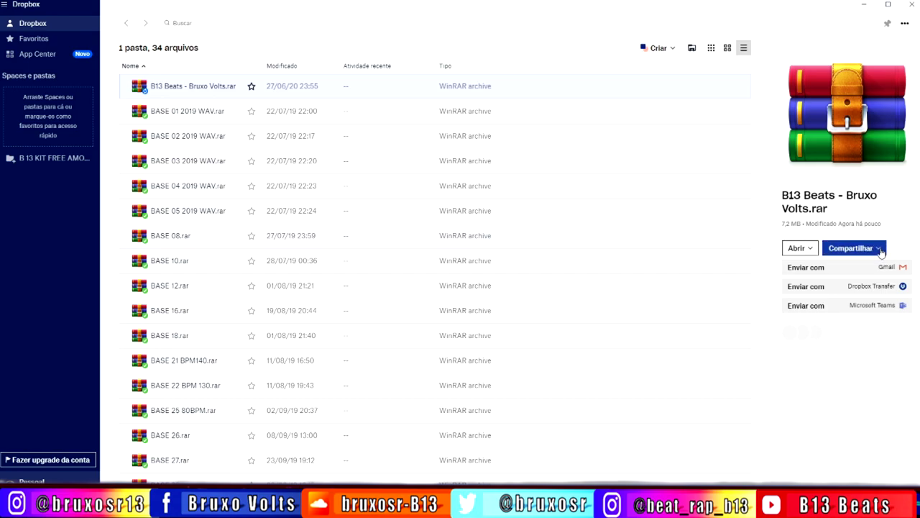
- Copy the Dropbox share link for B13 Beats - Bruxo Volts.rar
click(880, 249)
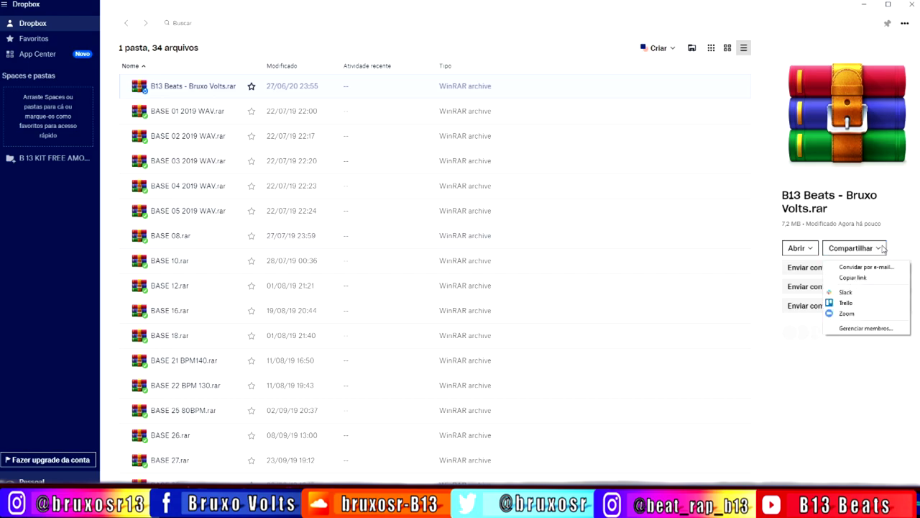
click(851, 279)
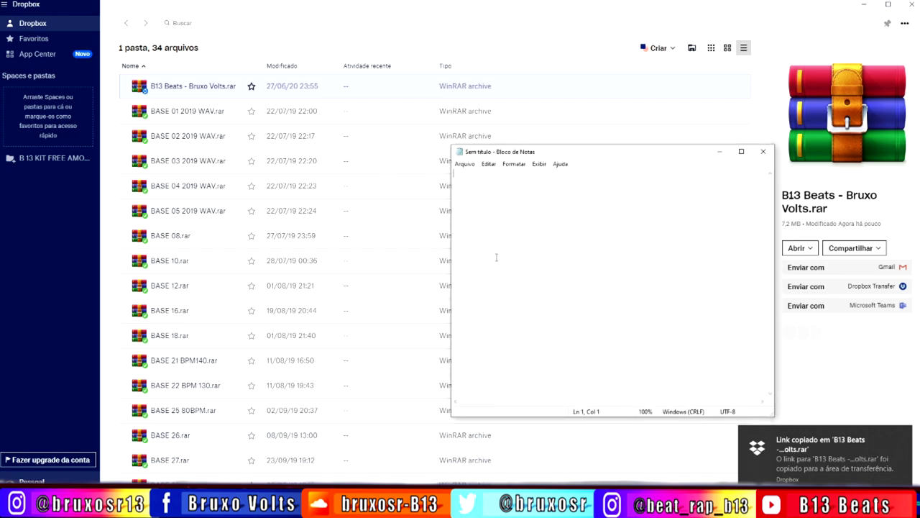
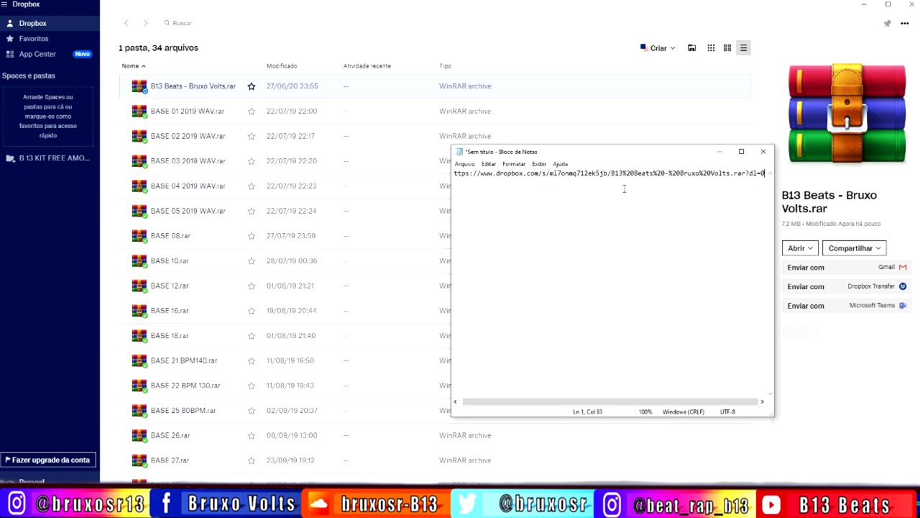
- Paste the Dropbox share link into the Notepad note and check its path
drag(539, 173, 848, 176)
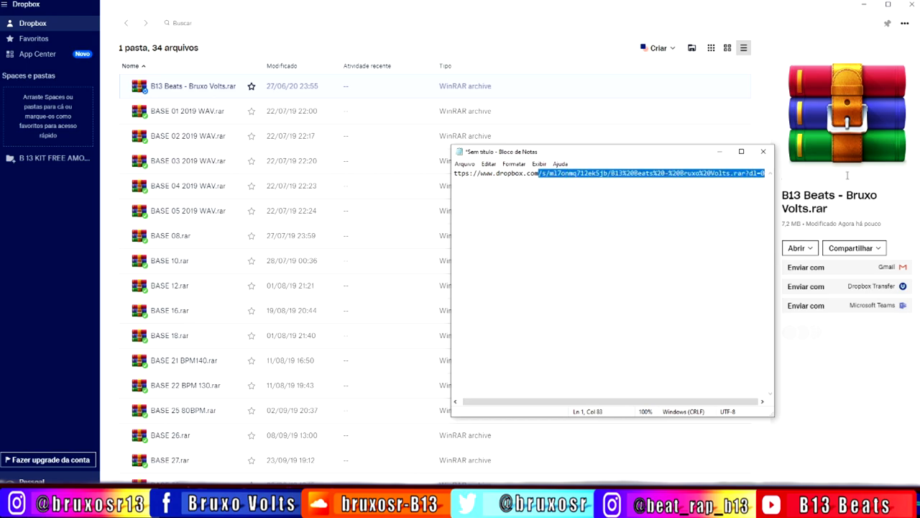
click(609, 245)
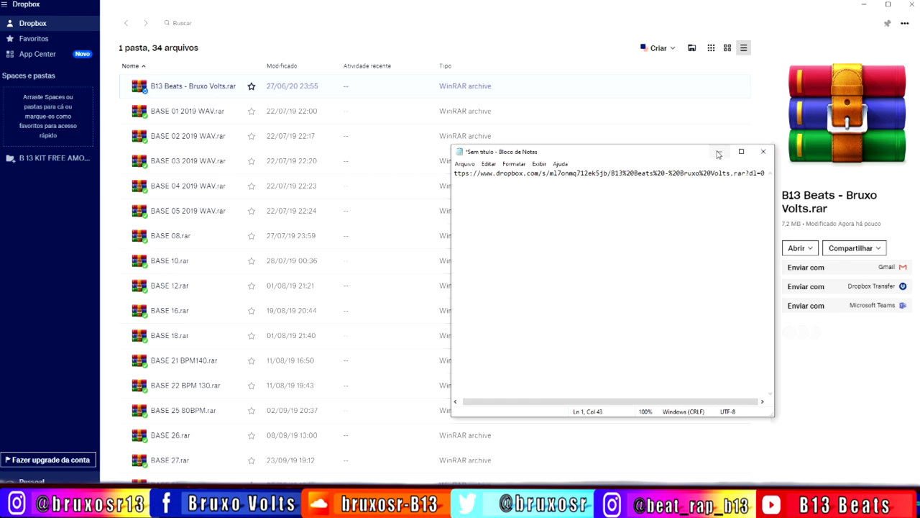
- Minimize Notepad and Dropbox to clear the desktop
click(717, 154)
click(863, 5)
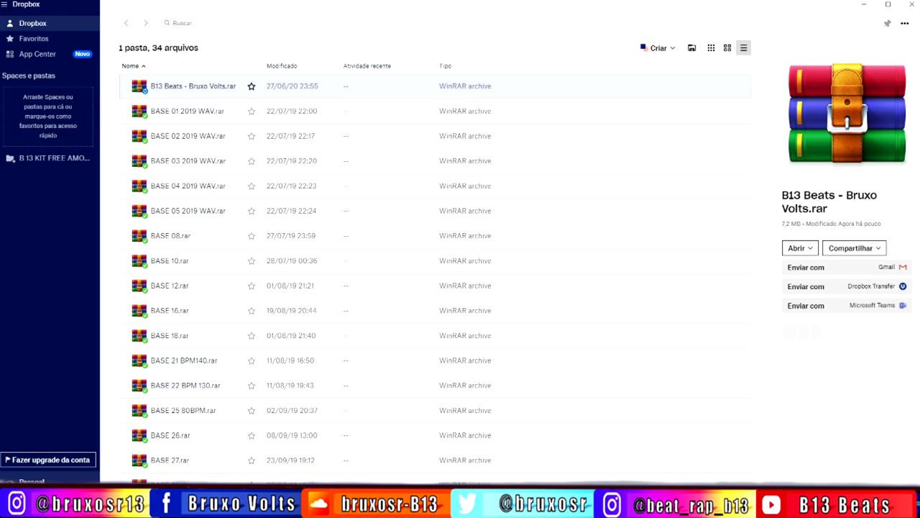
mouse_move(529, 507)
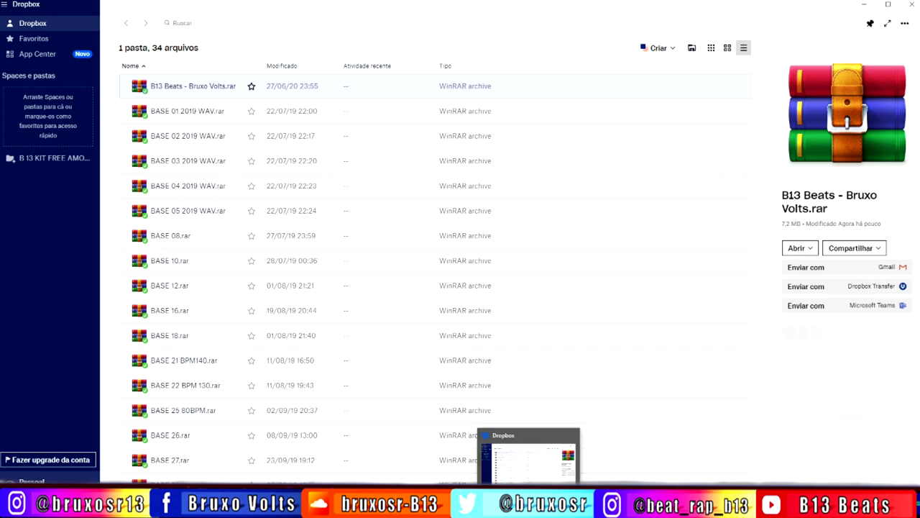
key(super+d)
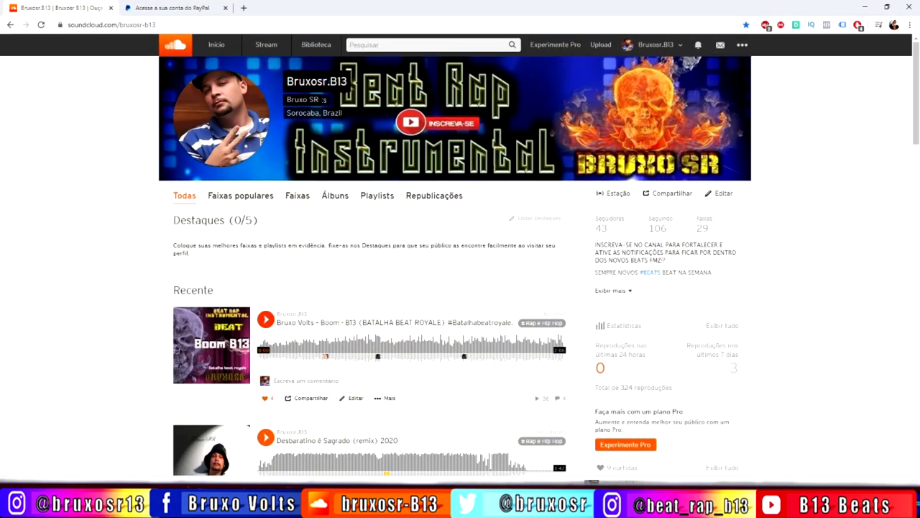
- Sign in to PayPal with the account e-mail and password
click(178, 6)
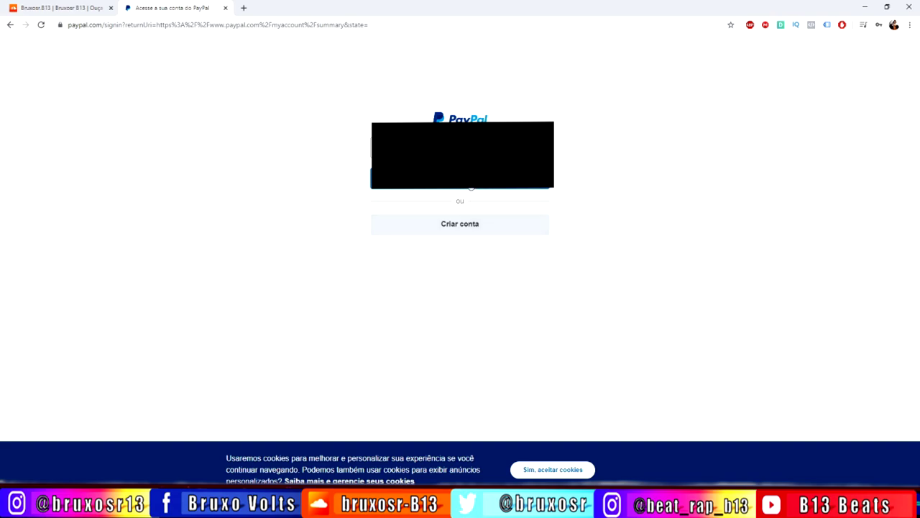
click(460, 180)
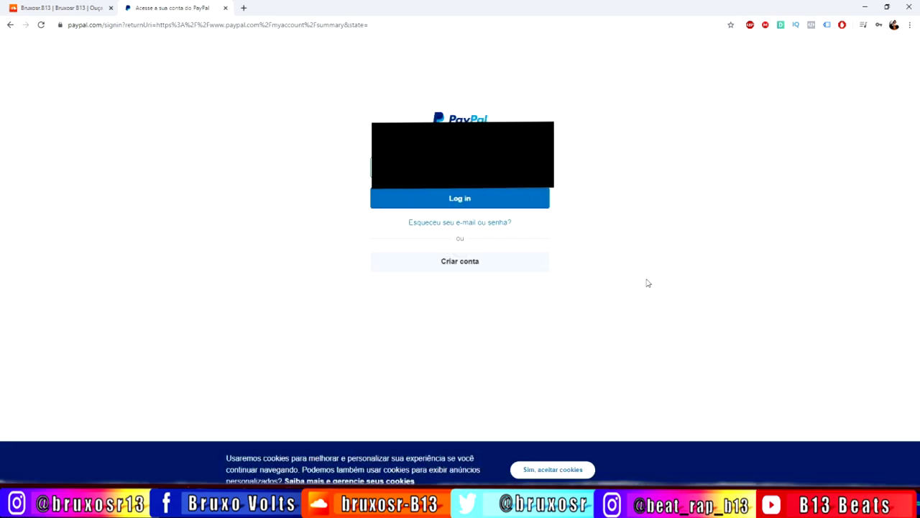
click(460, 199)
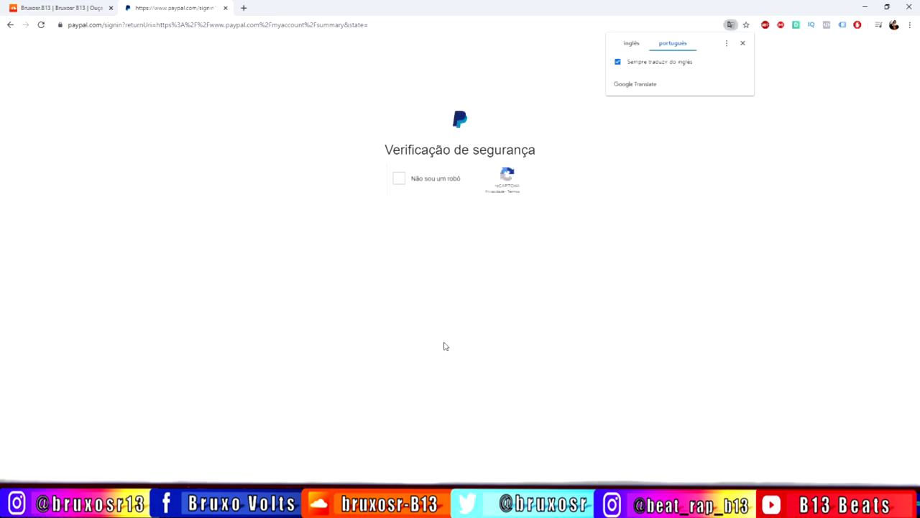
- Tick the reCAPTCHA 'Não sou um robô' checkbox to pass the security check
click(401, 180)
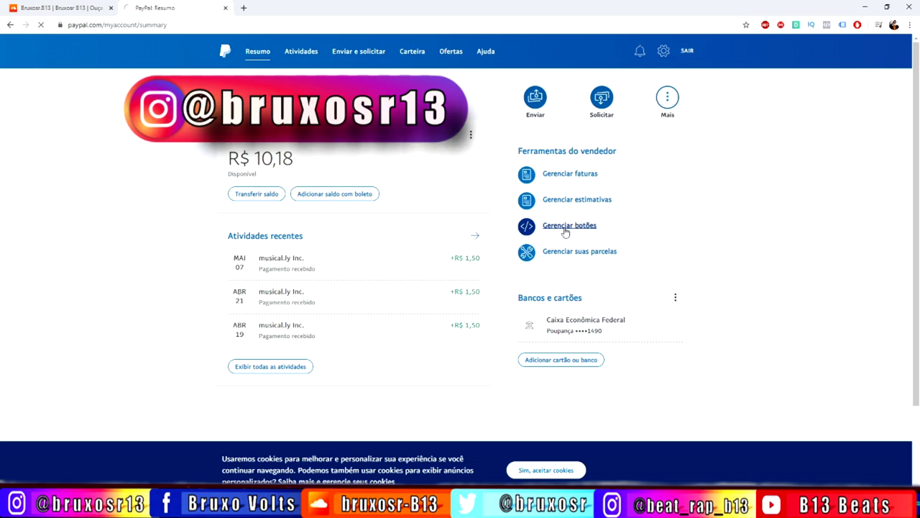
- Open Gerenciar botões under Ferramentas do vendedor
click(566, 232)
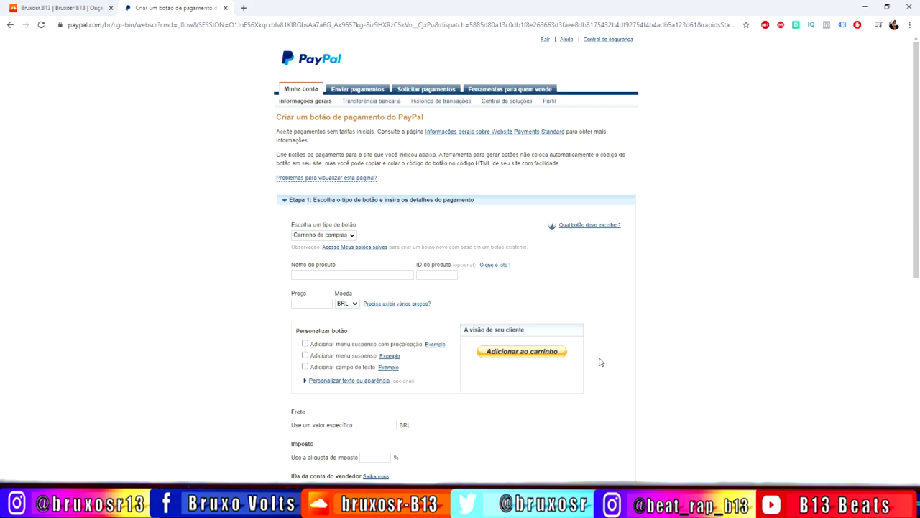
- Choose the Comprar agora button type and name the product 'B13 Bruxo Volts'
click(352, 234)
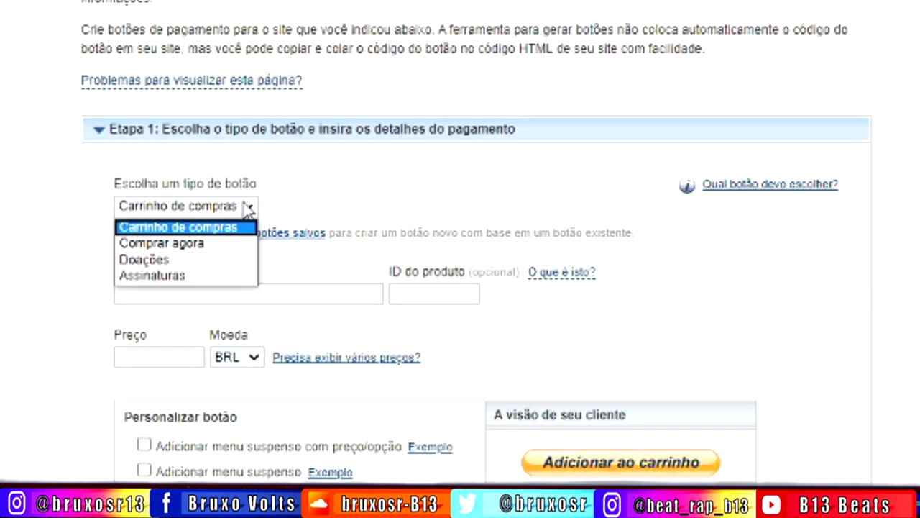
click(180, 243)
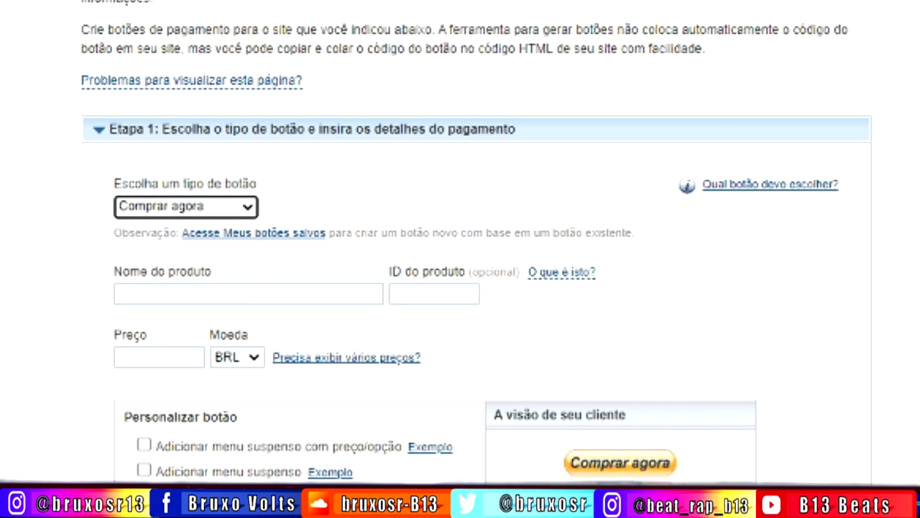
click(145, 293)
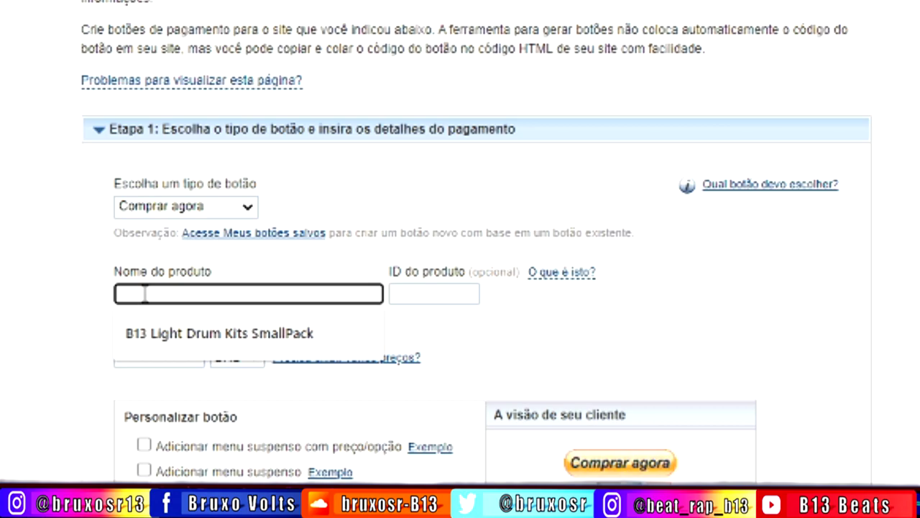
text(B13 Bruc)
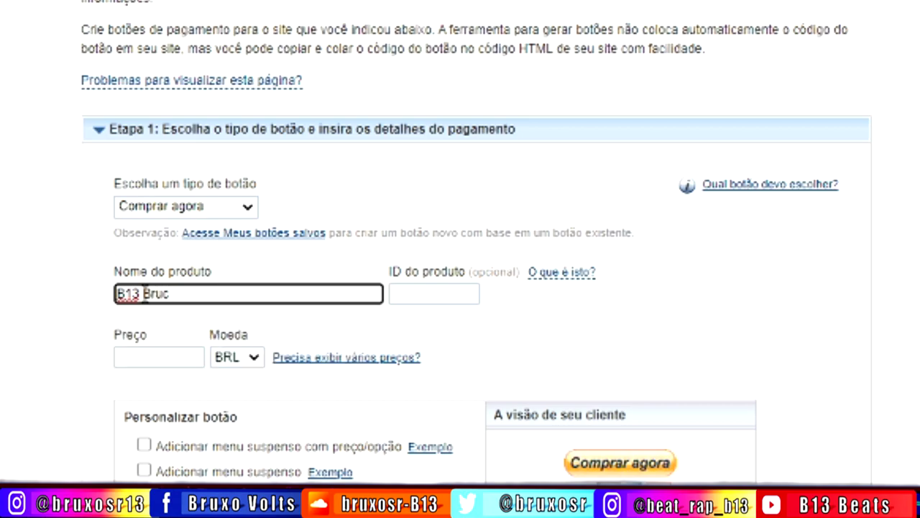
key(BackSpace)
text(xo Volts)
click(685, 350)
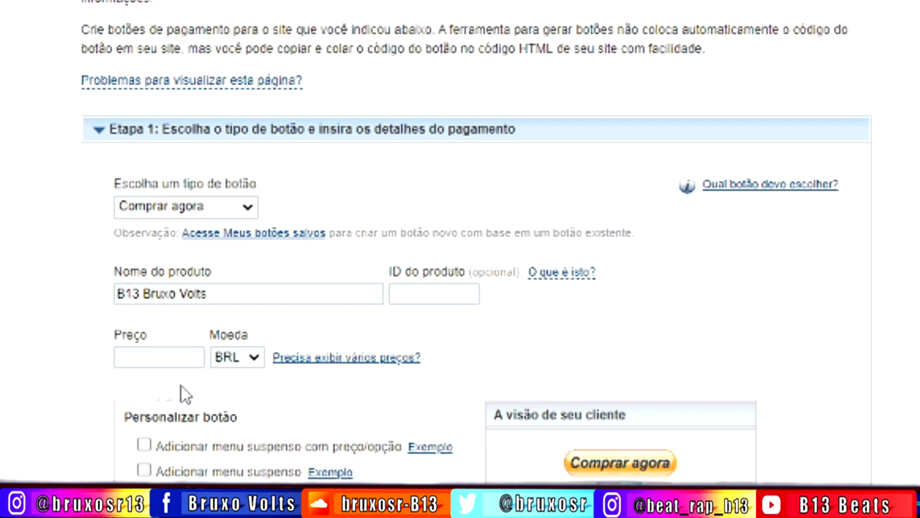
- Set the button price to 5,00 with BRL as the currency
click(254, 357)
click(255, 360)
click(164, 356)
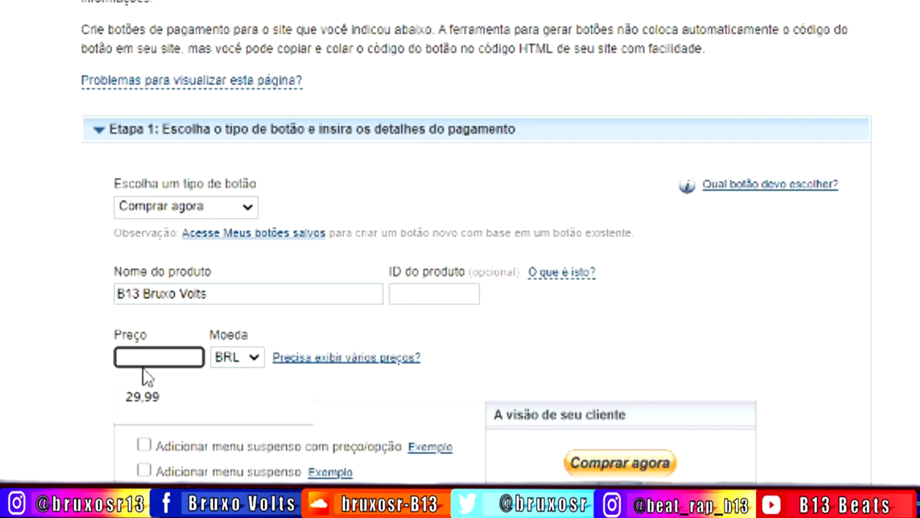
text(5)
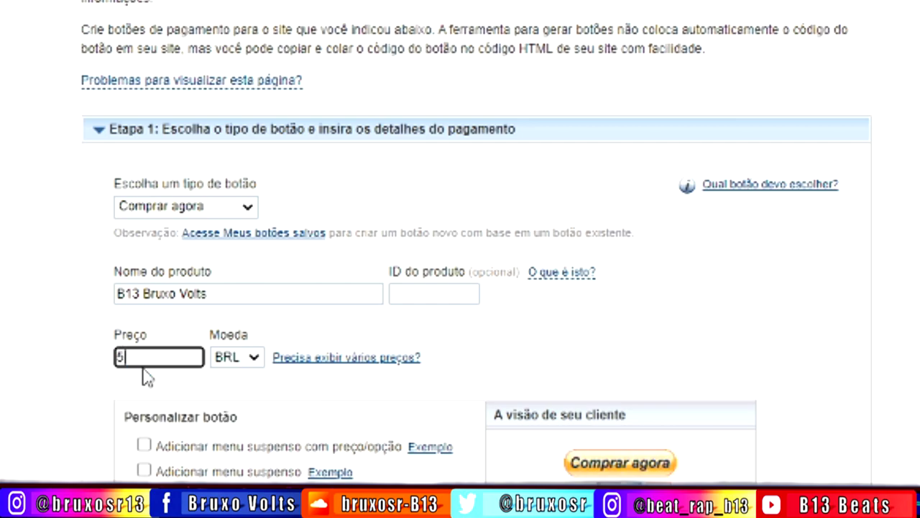
text(,00)
click(518, 341)
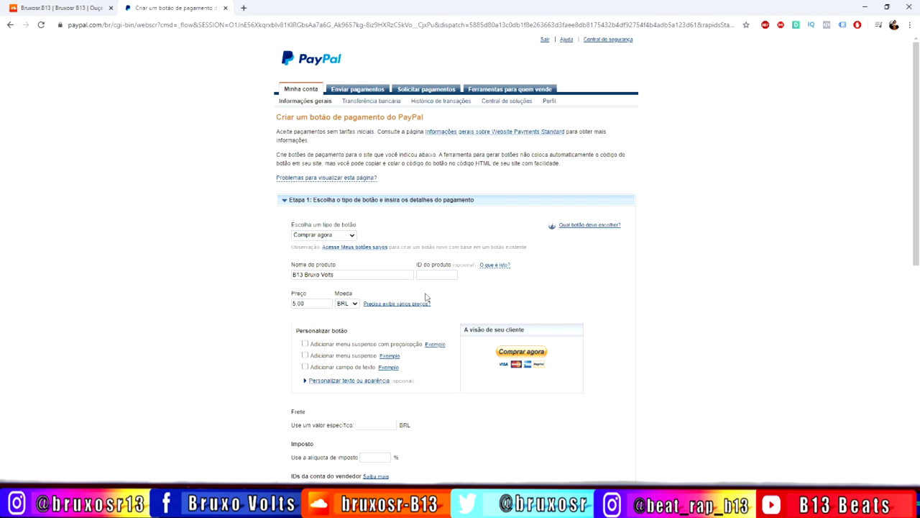
scroll(261, 333, down, 3)
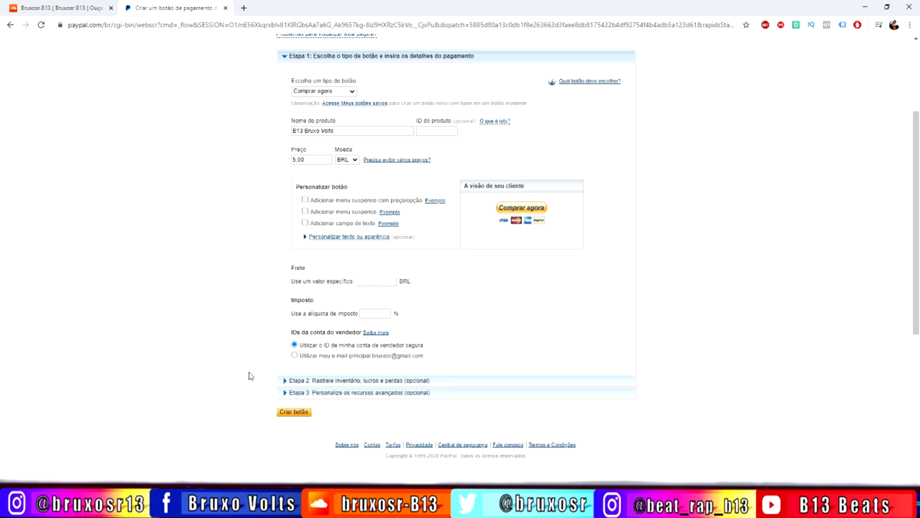
- Expand Etapa 3 and set both special instructions and delivery address to Não
click(285, 392)
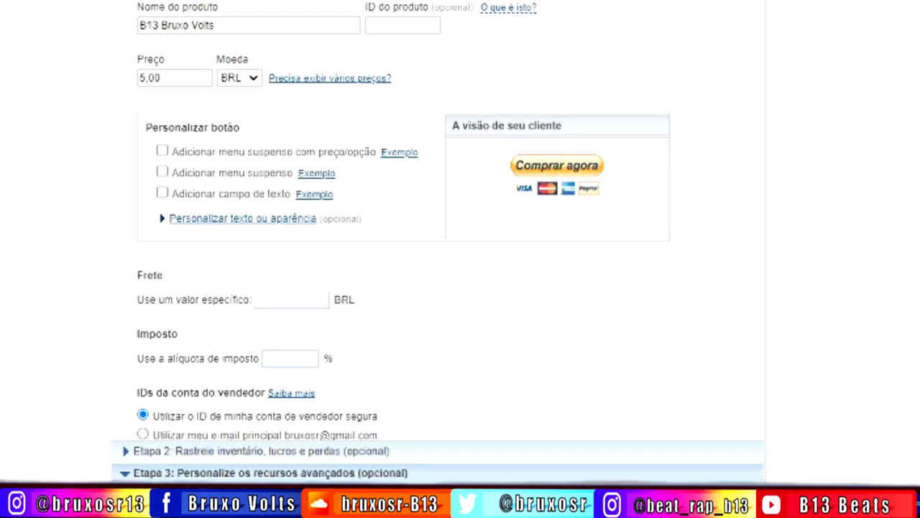
scroll(460, 244, down, 10)
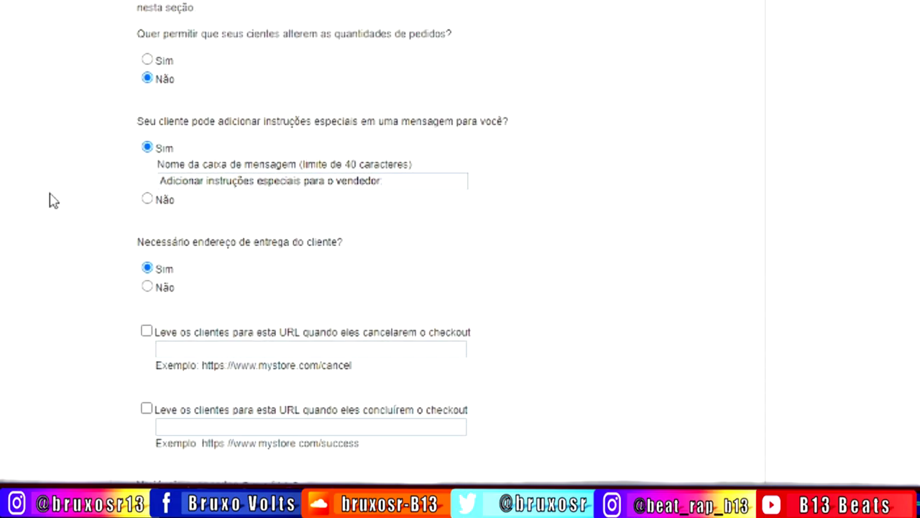
scroll(80, 243, up, 1)
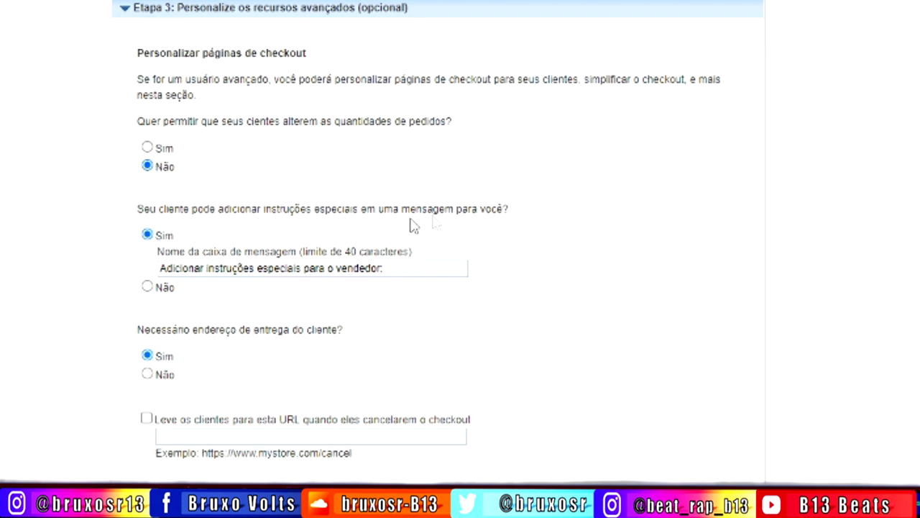
click(148, 287)
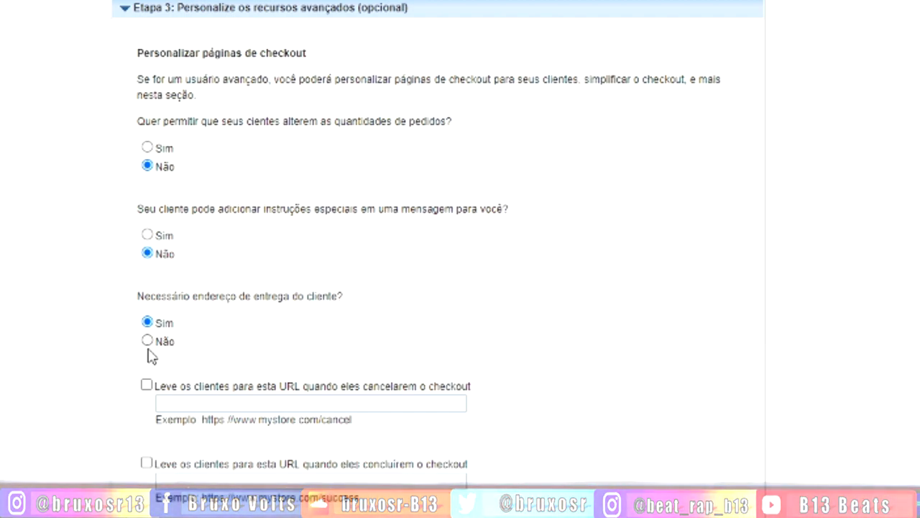
click(147, 340)
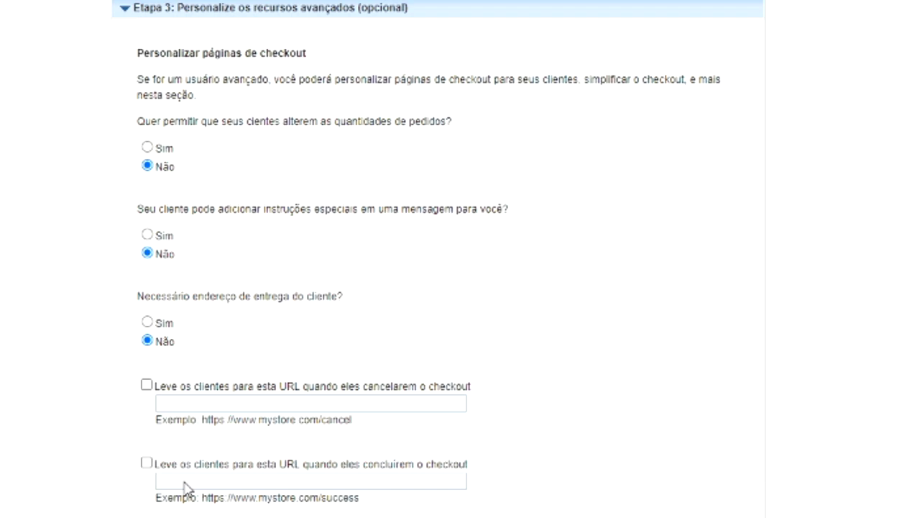
- Copy the full Dropbox download link from Notepad, then minimize Notepad
click(340, 508)
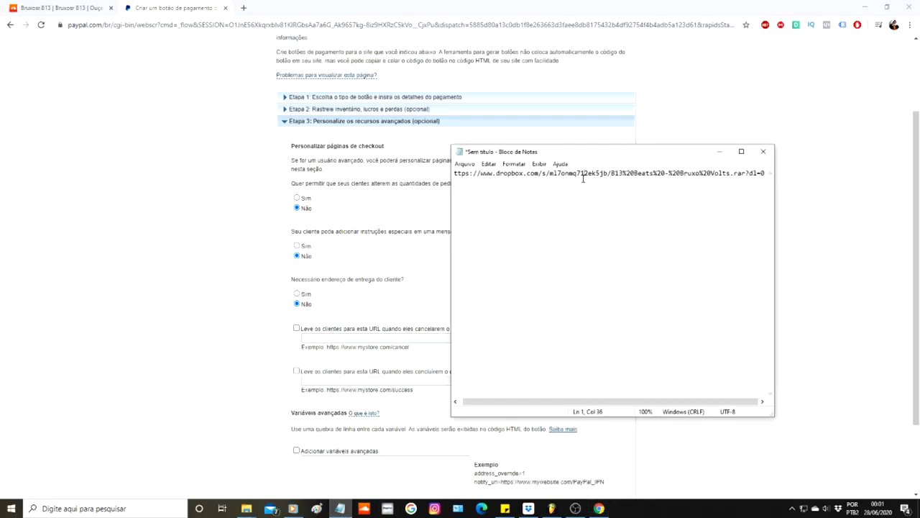
key(Home)
key(shift+ctrl+Right)
key(shift+ctrl+Right)
key(shift+ctrl+Right)
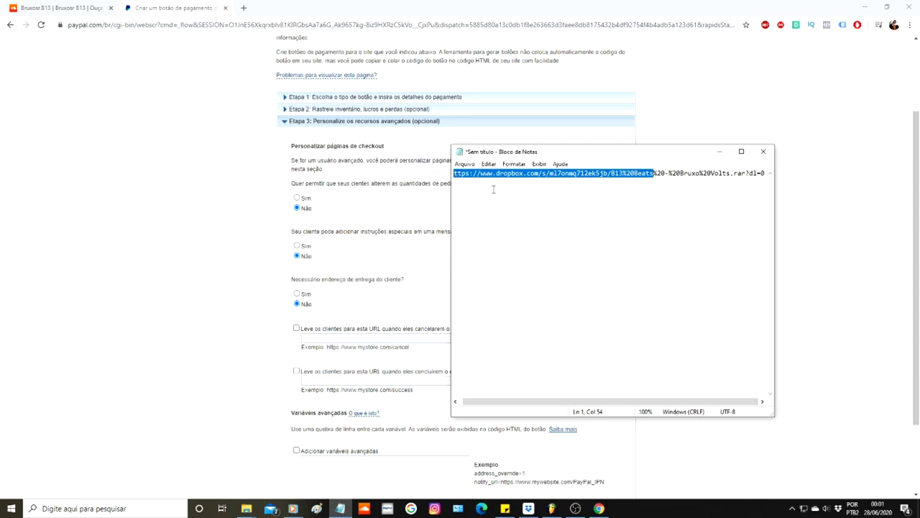
click(741, 151)
drag(352, 27, 1, 41)
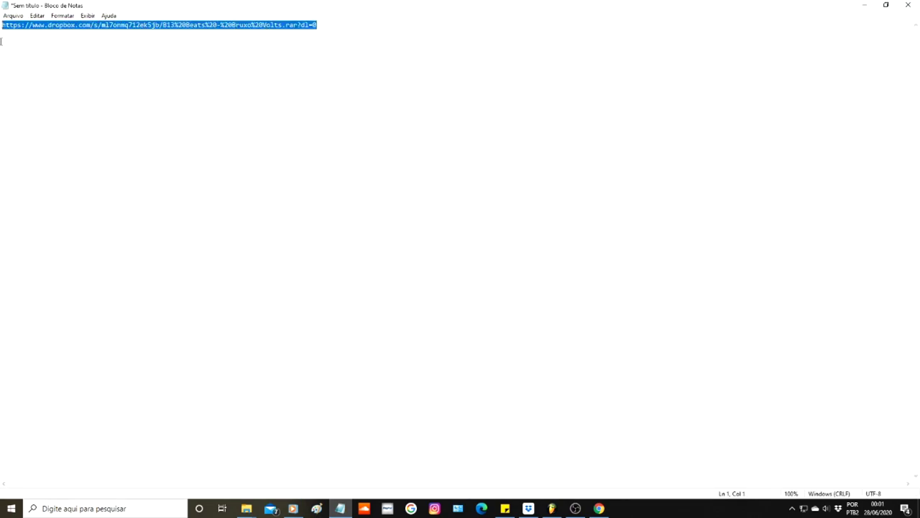
click(885, 5)
click(721, 155)
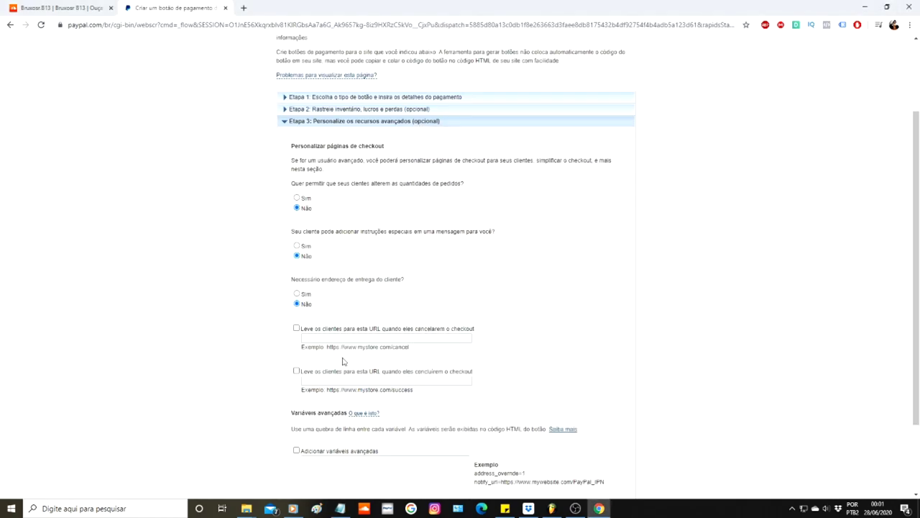
- Review Etapa 1's product details, collapse it, and reopen Etapa 3's checkout options
click(297, 99)
scroll(335, 167, down, 1)
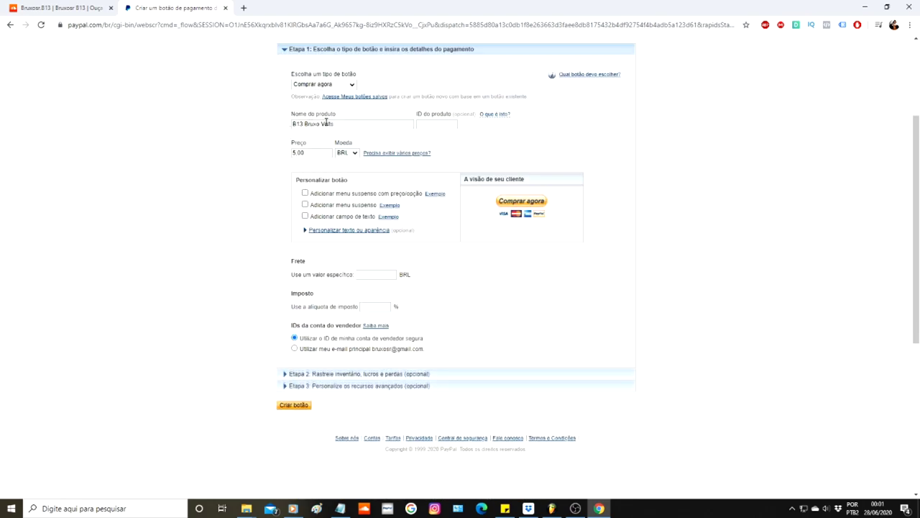
click(286, 50)
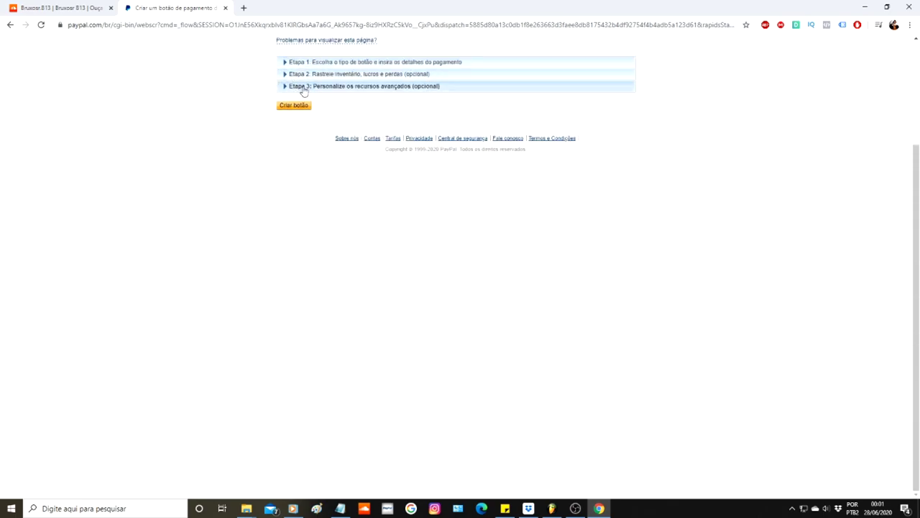
click(288, 87)
scroll(338, 223, down, 1)
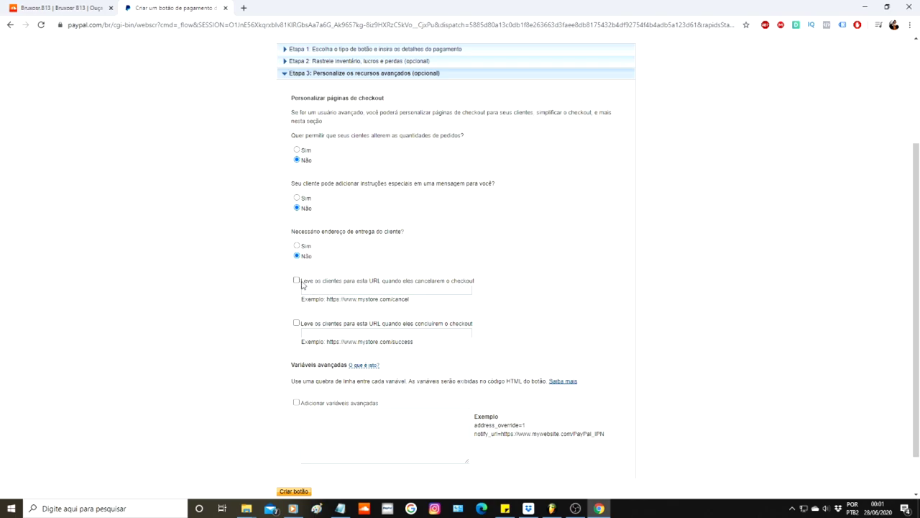
- Redirect customers to the pasted Dropbox URL after checkout, and create the button
right_click(309, 336)
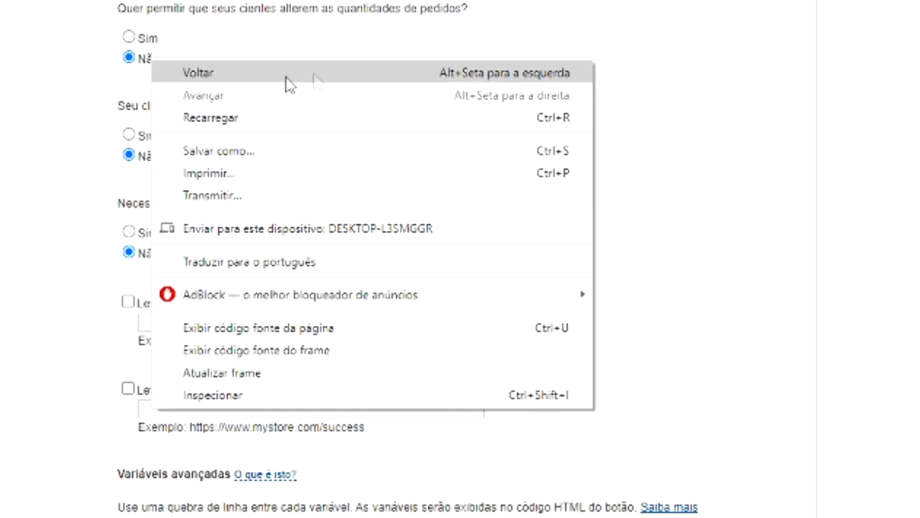
click(62, 281)
click(128, 389)
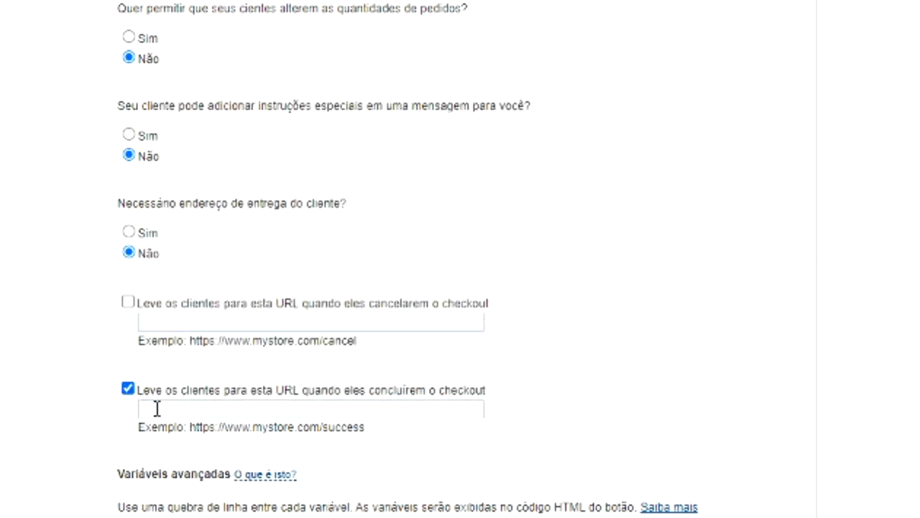
click(156, 409)
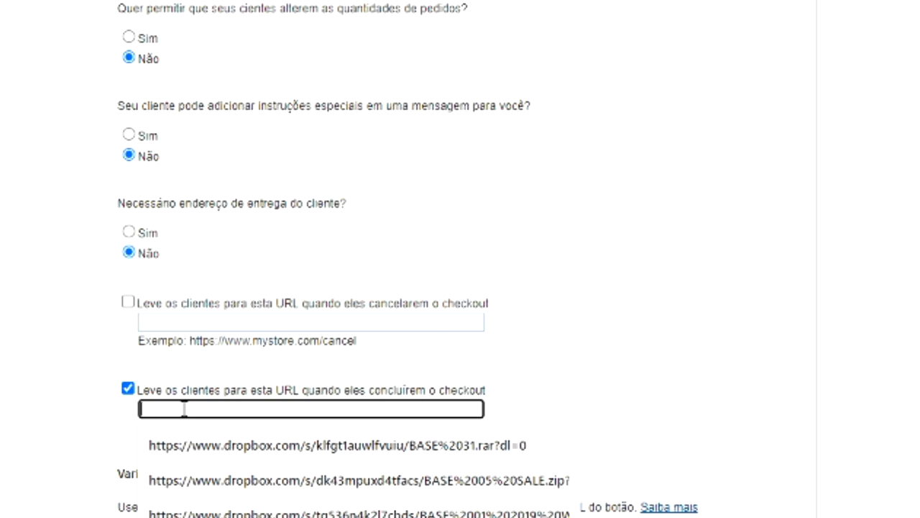
key(ctrl+v)
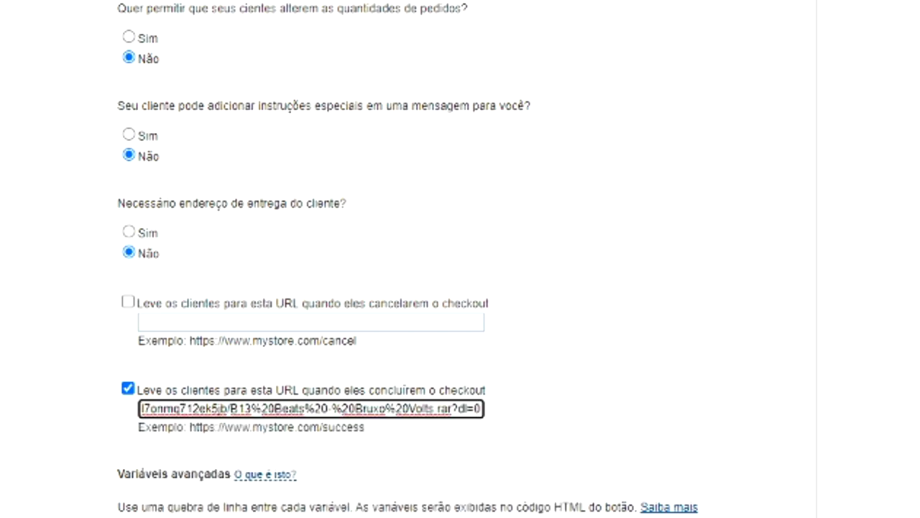
click(7, 446)
scroll(162, 360, down, 1)
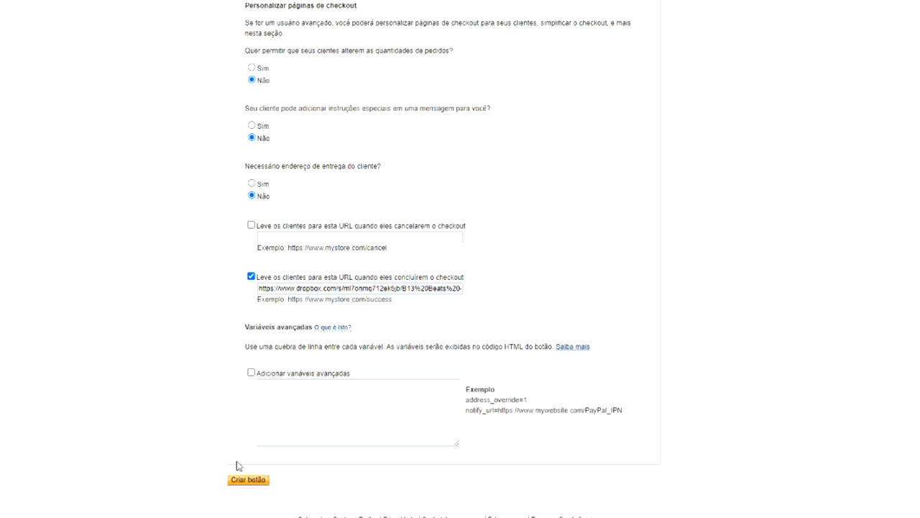
click(248, 486)
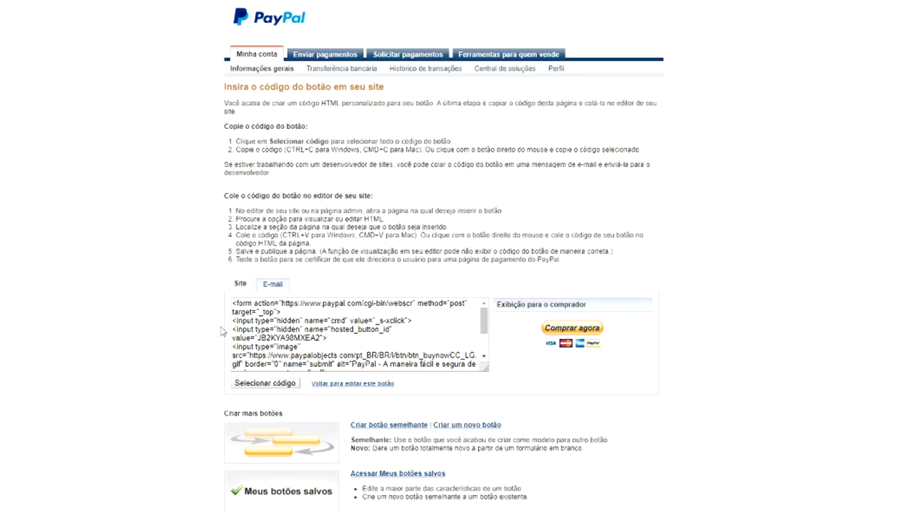
- Show the button's E-mail payment link and copy the whole URL
click(273, 287)
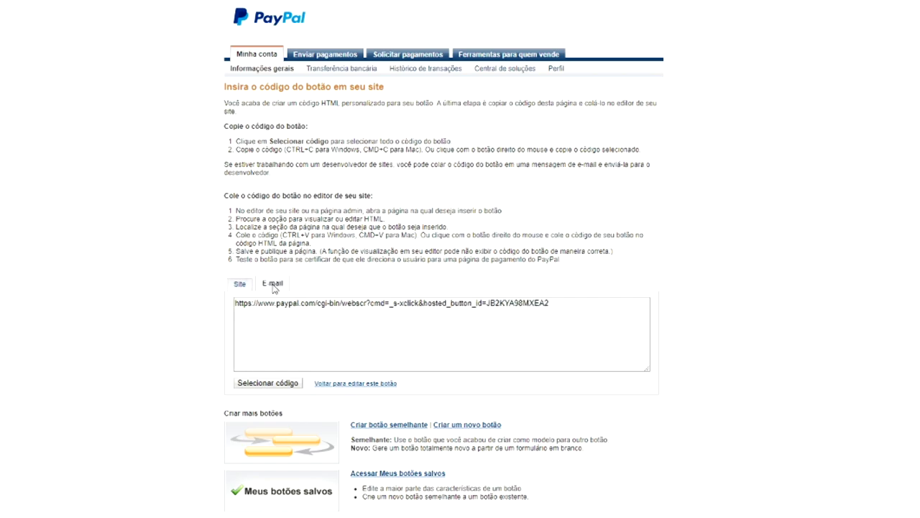
drag(568, 307, 201, 307)
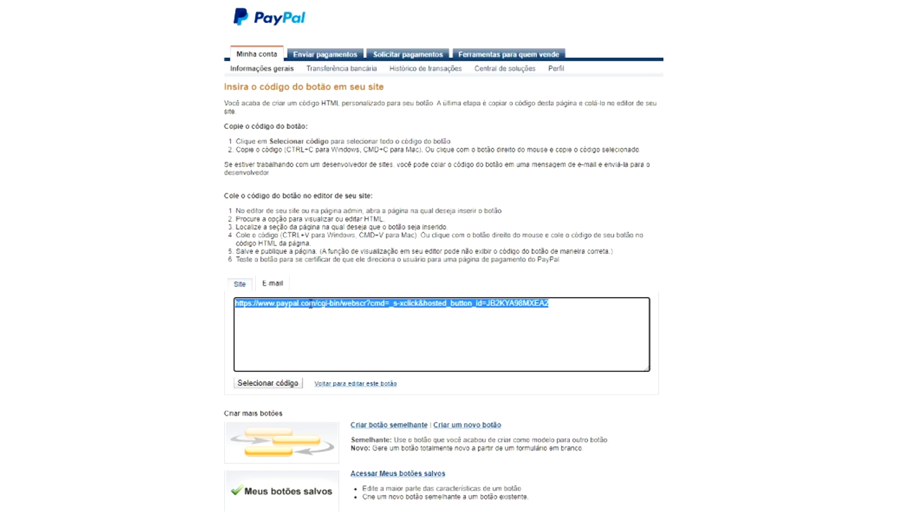
right_click(310, 304)
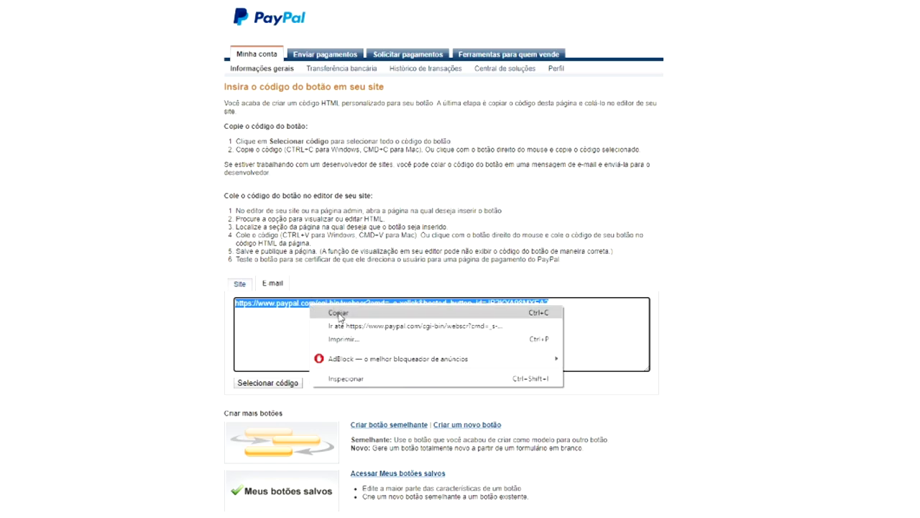
click(338, 314)
- Paste the PayPal link into the notes below the Dropbox link, then minimize Notepad
click(340, 508)
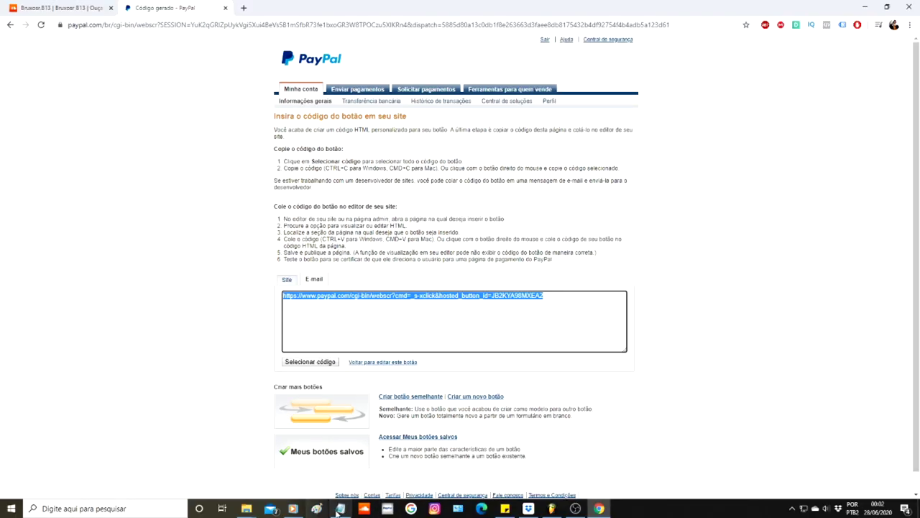
click(741, 151)
click(369, 24)
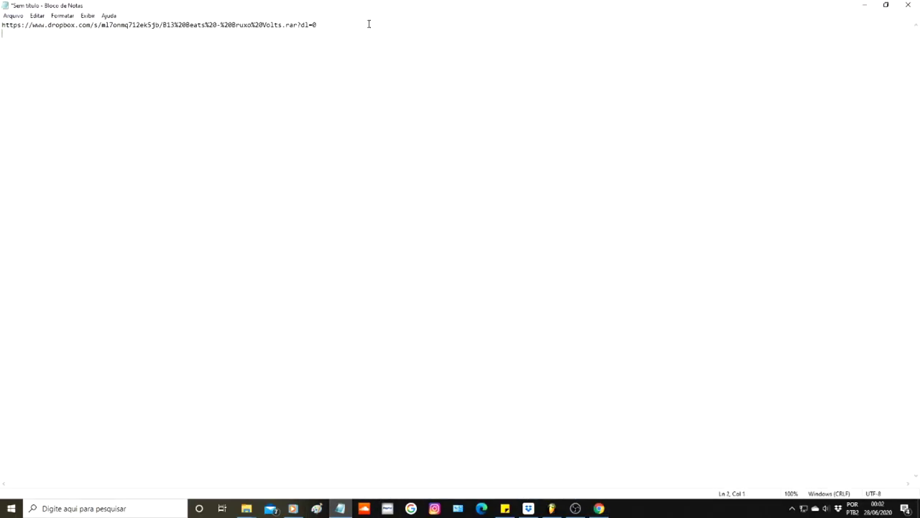
key(ctrl+v)
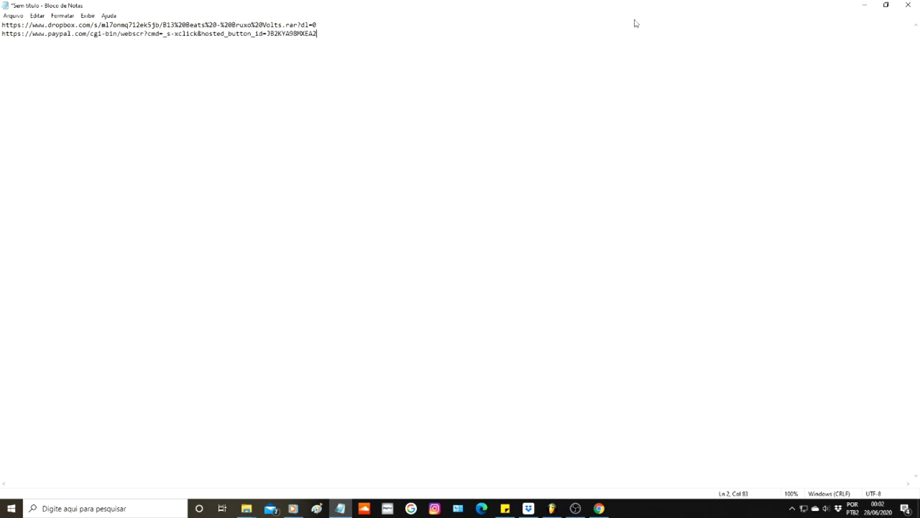
key(Return)
key(Return)
key(Return)
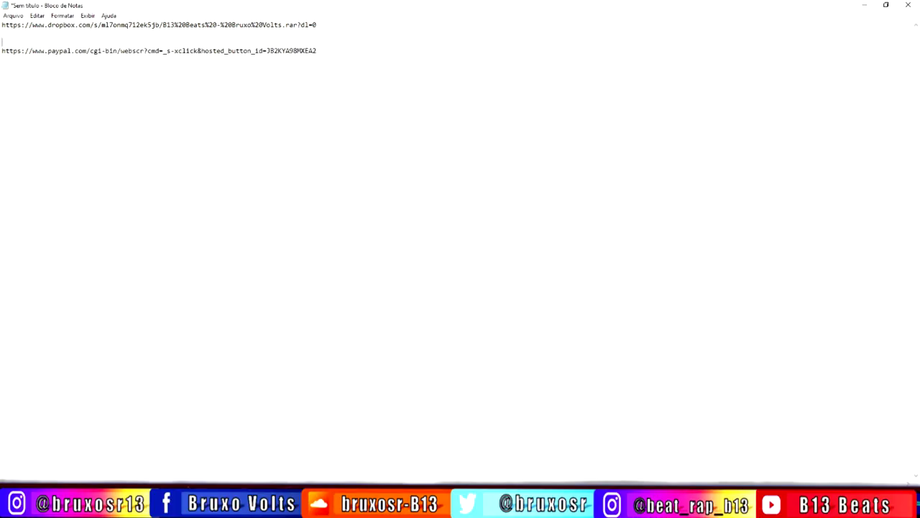
click(867, 5)
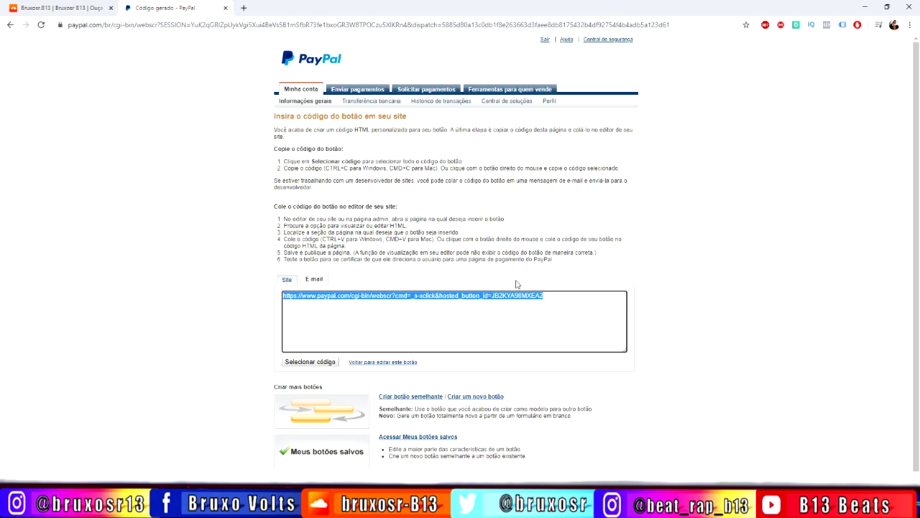
- Test an older track's buy link, which opens a R$ 3,00 PayPal checkout, then return to SoundCloud
key(ctrl+shift+Tab)
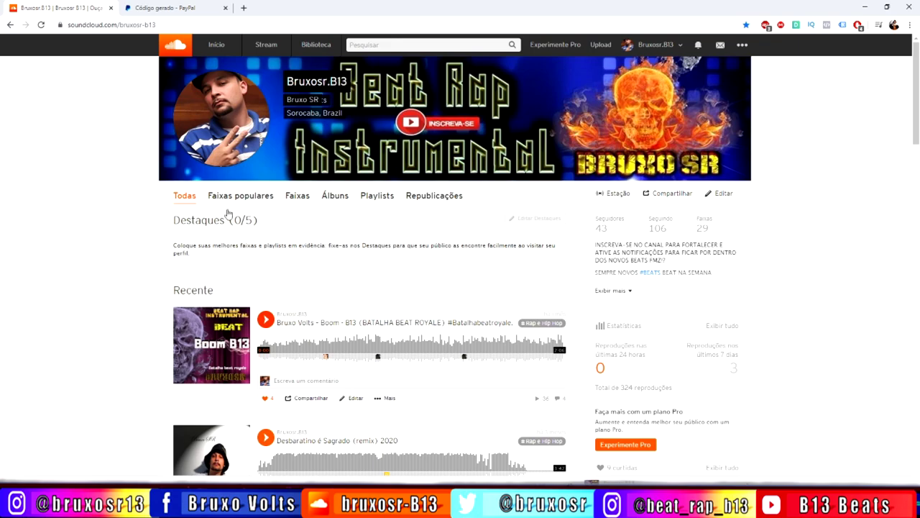
scroll(362, 370, down, 2)
scroll(361, 373, up, 2)
scroll(172, 370, down, 1)
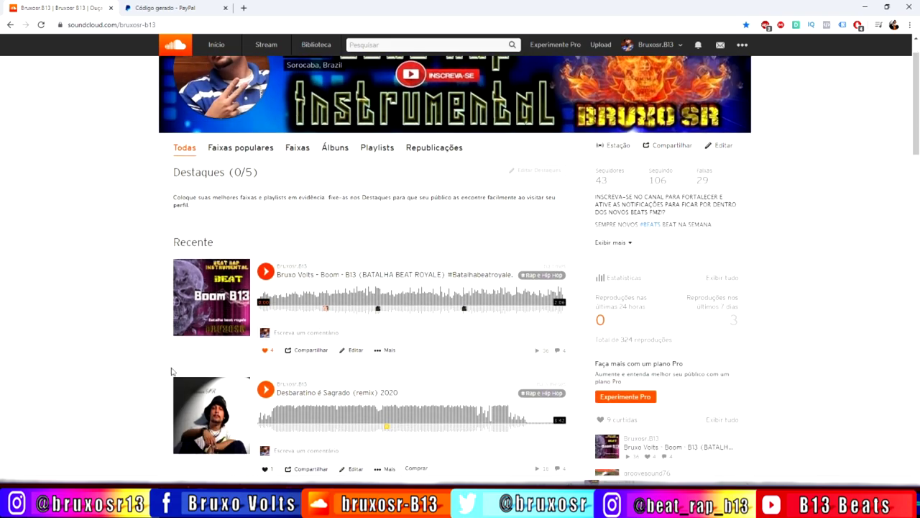
scroll(172, 371, down, 2)
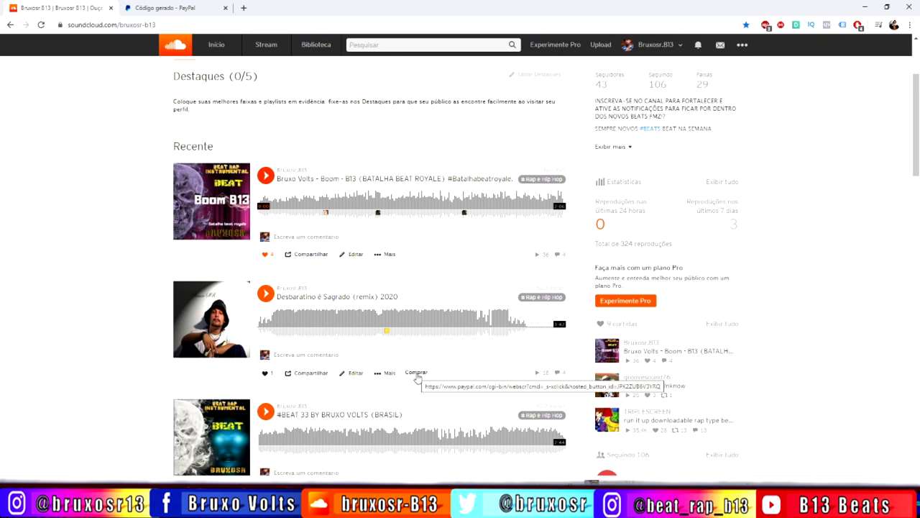
click(417, 372)
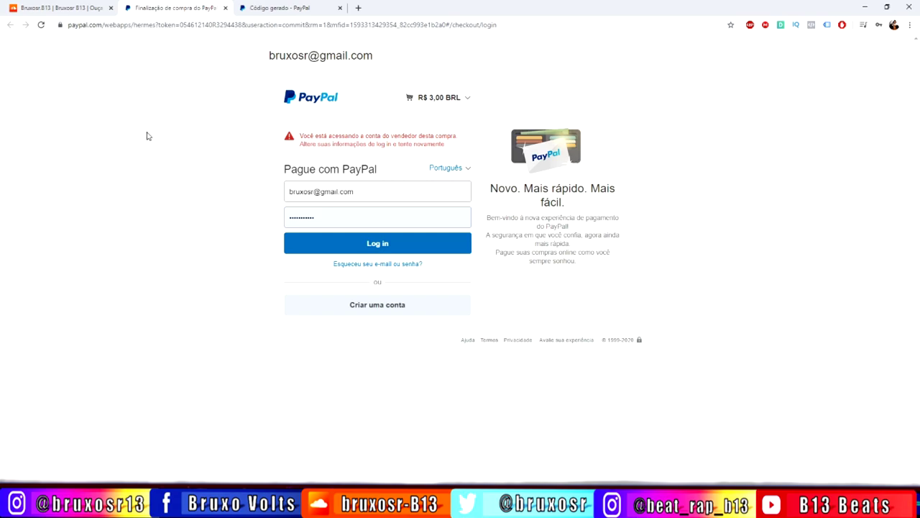
key(ctrl+Page_Up)
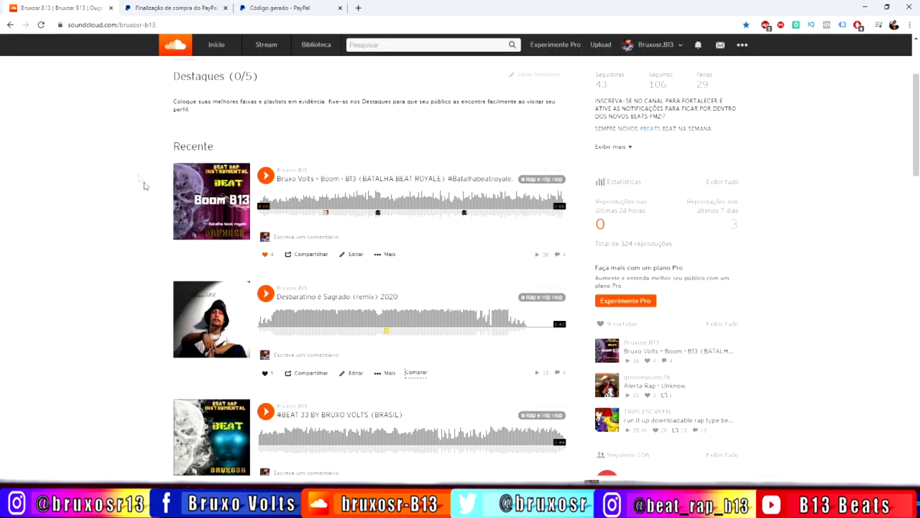
scroll(215, 330, up, 3)
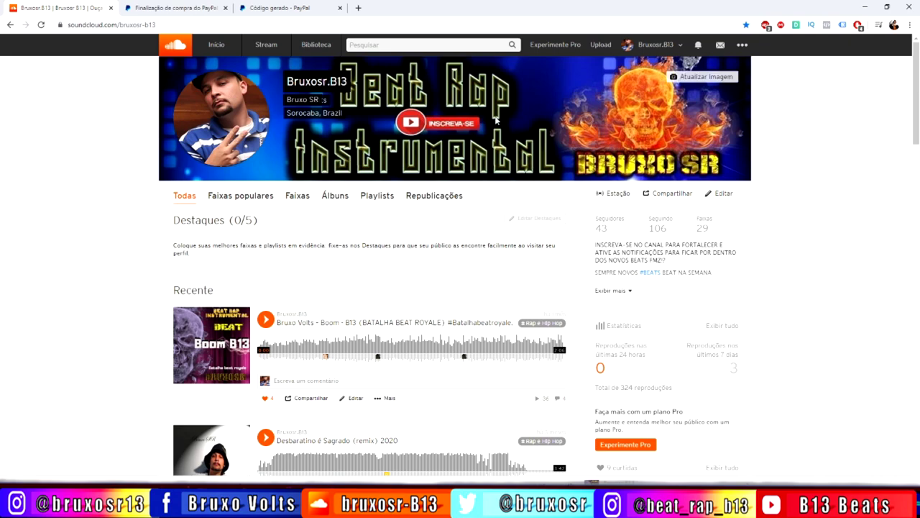
- Upload B13 Beats - Bruxo Volts.mp3 by dropping it onto SoundCloud's upload page
click(601, 44)
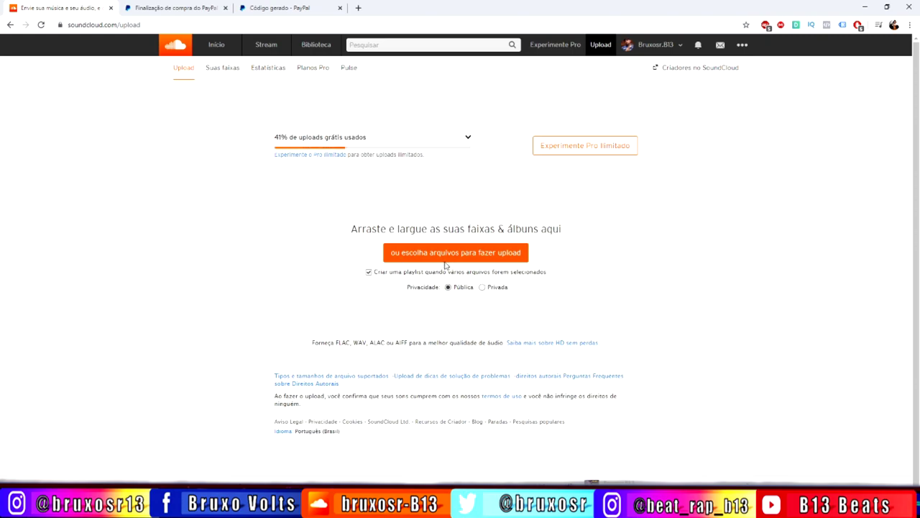
click(887, 6)
drag(421, 432, 399, 285)
click(555, 96)
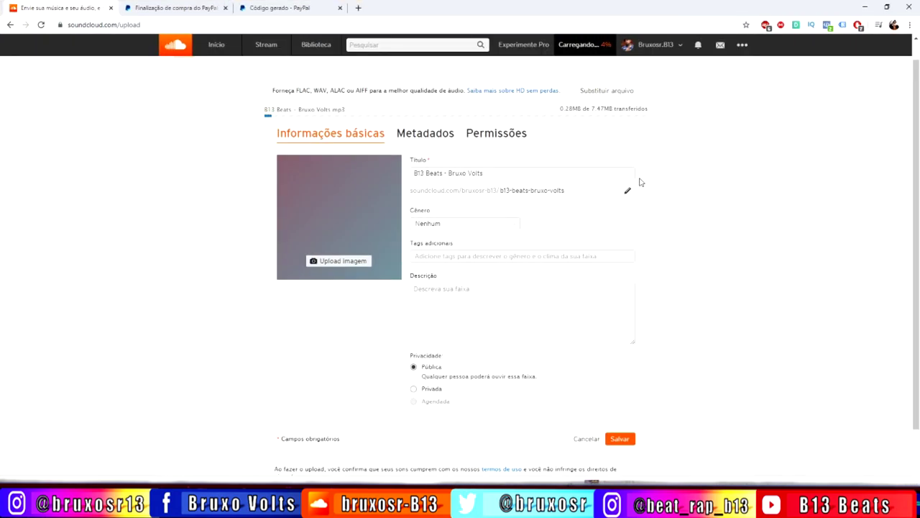
- Set the track artwork to an image from the Imagens folder
click(335, 263)
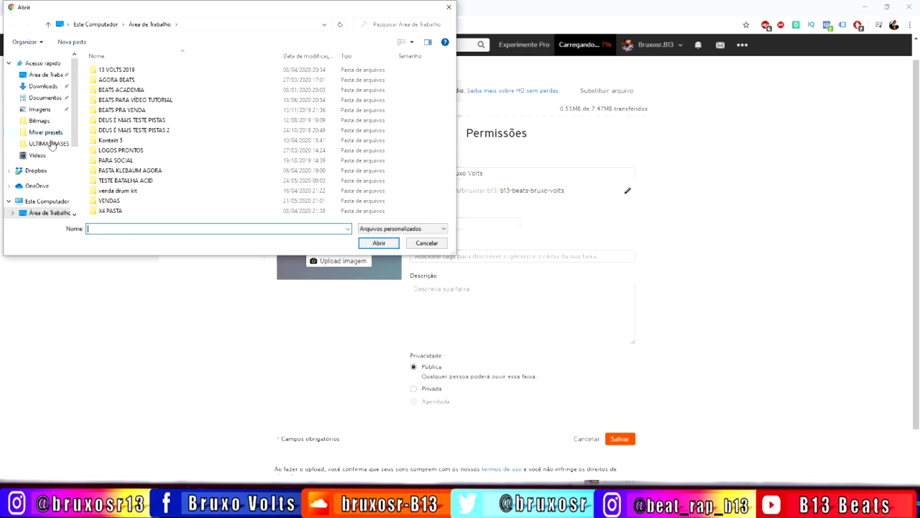
click(39, 110)
click(321, 81)
click(379, 243)
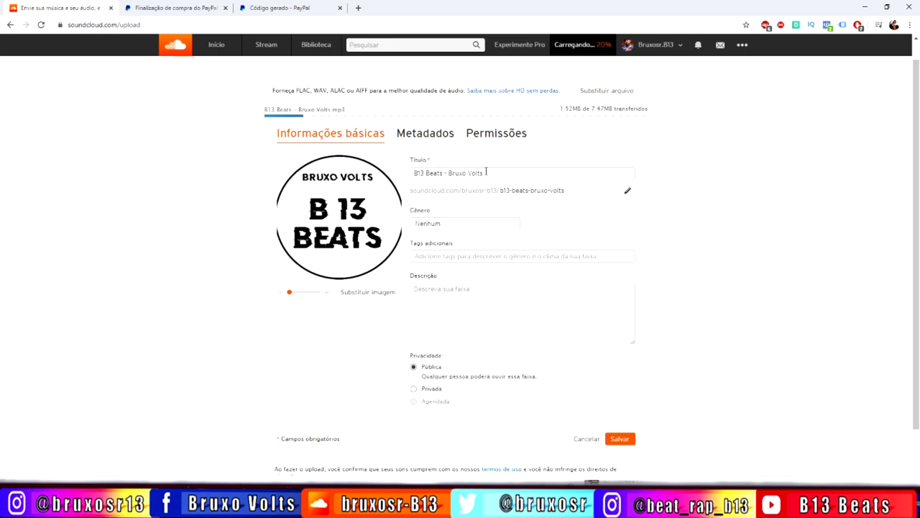
- Set the track genre to Rap e Hip Hop
click(513, 224)
scroll(496, 263, down, 2)
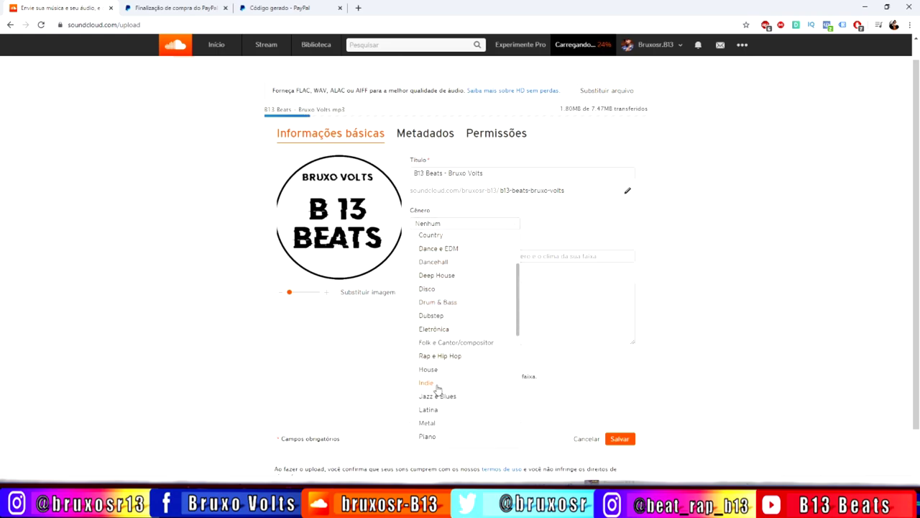
scroll(469, 374, down, 2)
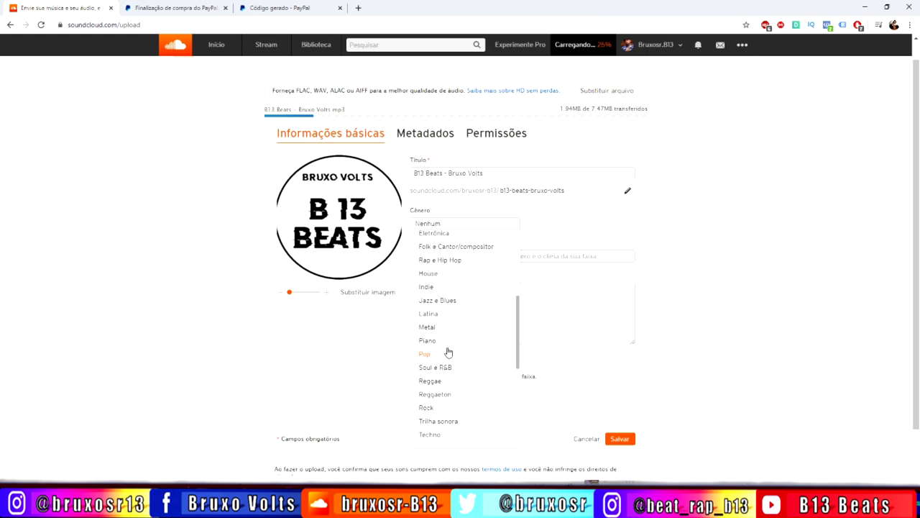
scroll(466, 381, down, 1)
scroll(466, 383, down, 2)
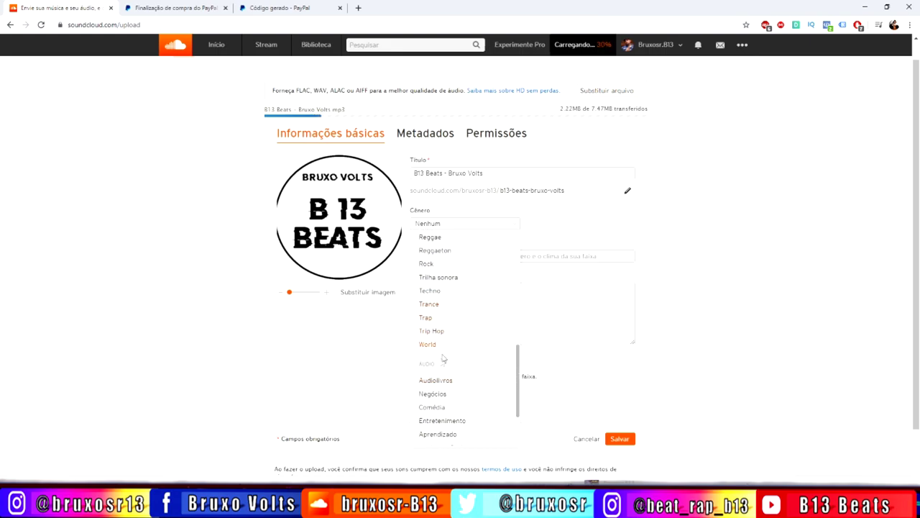
scroll(448, 352, up, 2)
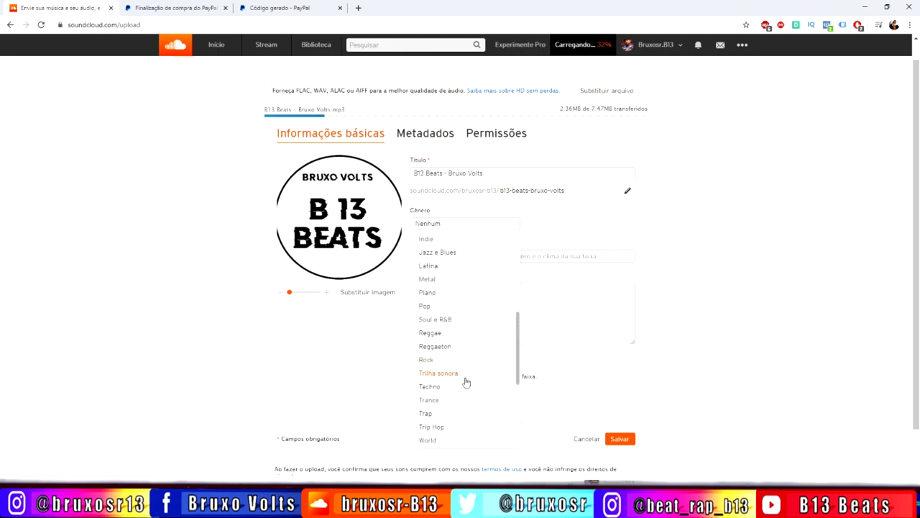
scroll(456, 370, up, 3)
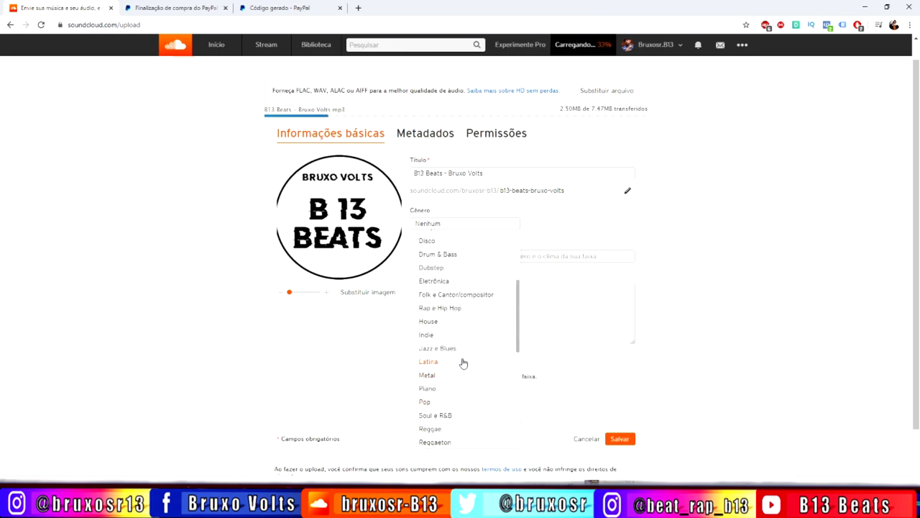
click(445, 308)
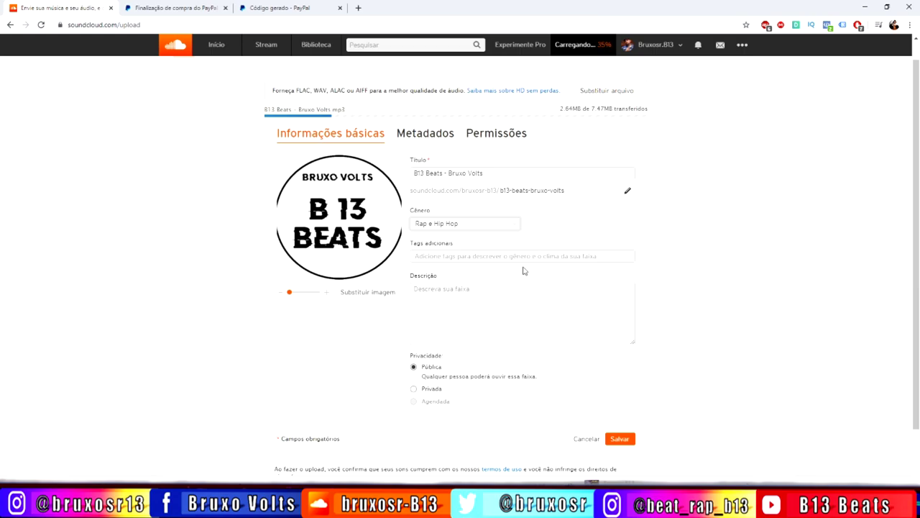
- Add the tag 'beat' to the track
click(456, 257)
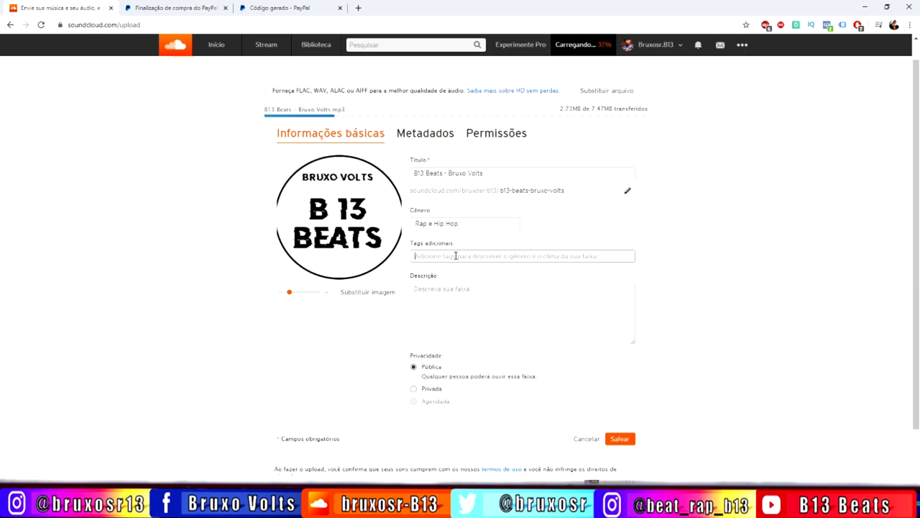
click(455, 256)
text(berat)
key(BackSpace)
key(BackSpace)
key(BackSpace)
text(a)
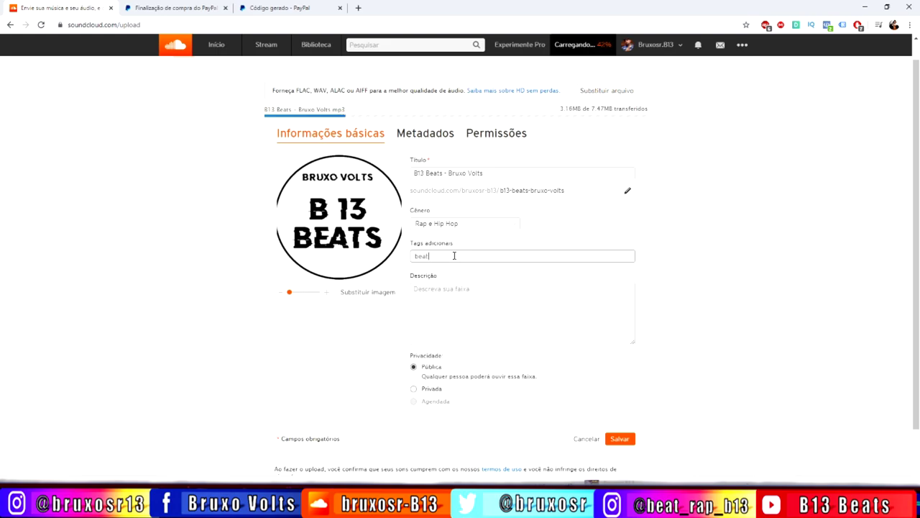
text(t)
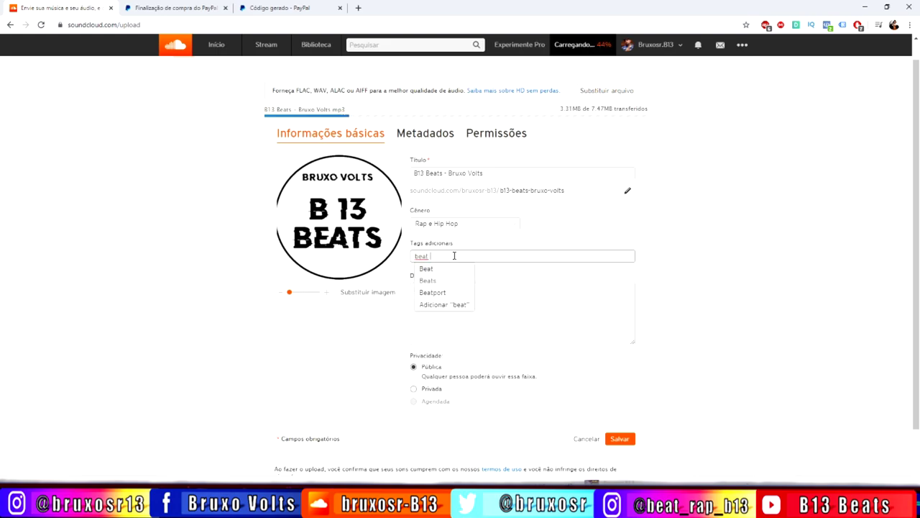
key(Return)
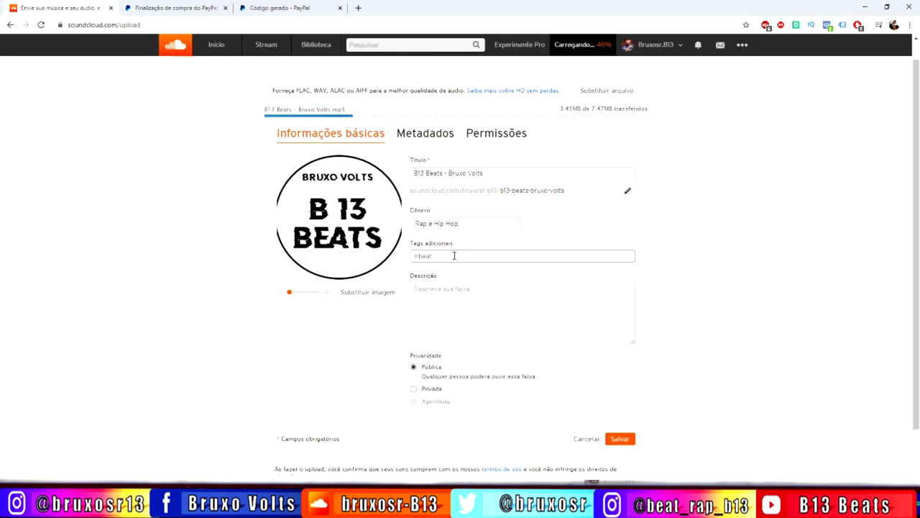
- Enter 'Beat demonstração' as the track description
click(441, 296)
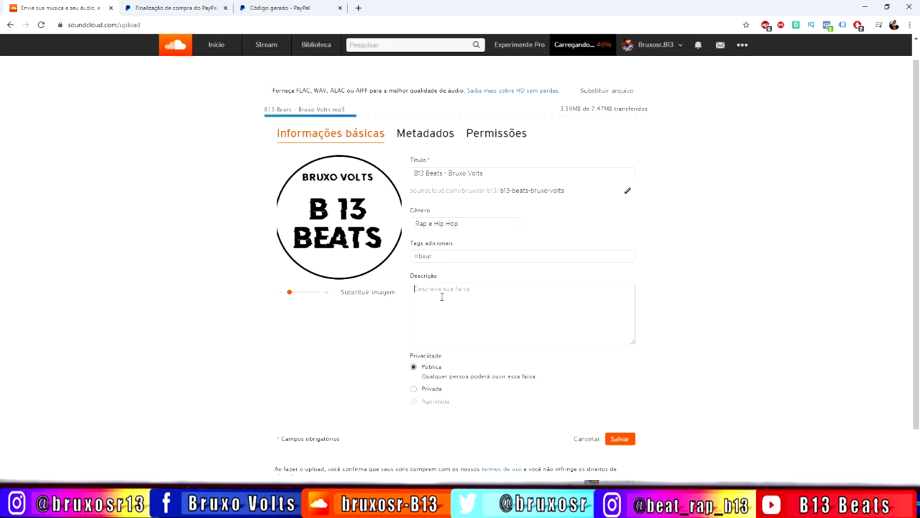
text(De)
text( demonstração)
click(426, 136)
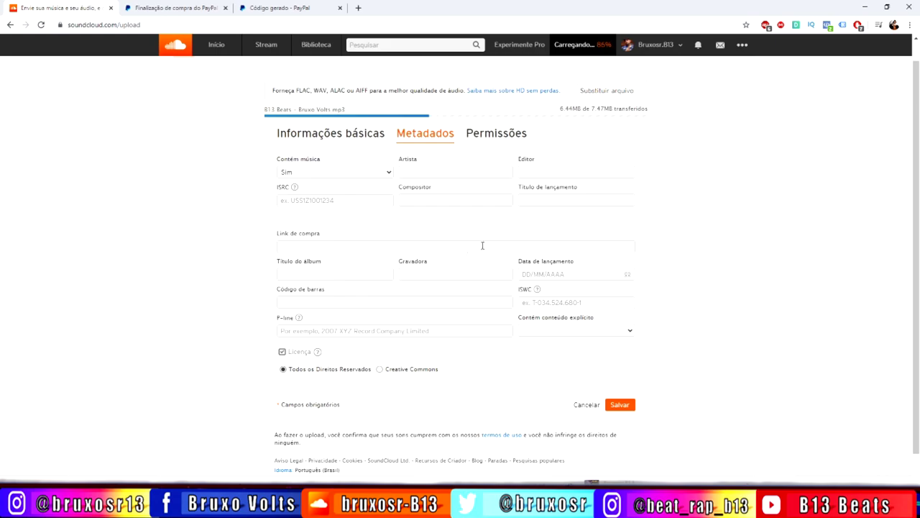
- Fill the Artista, Editor and Compositor metadata fields with the producer's name
click(432, 172)
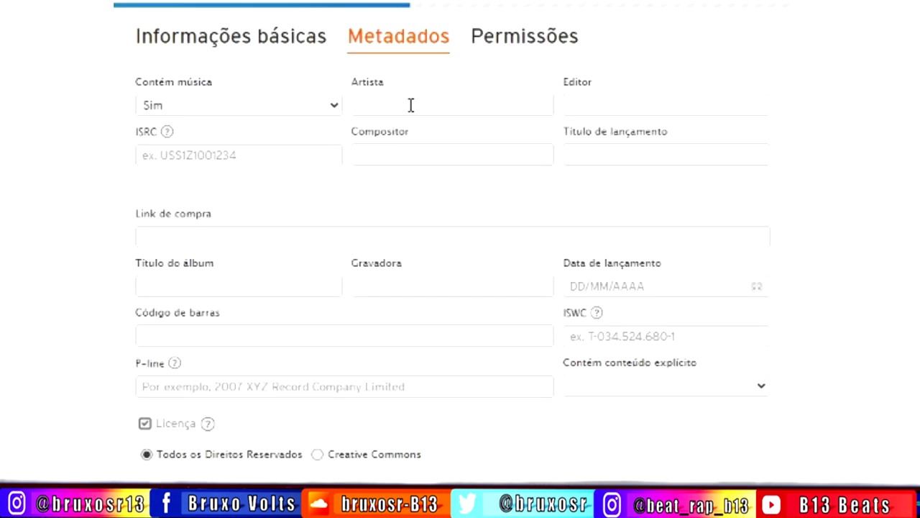
text(bruxosr)
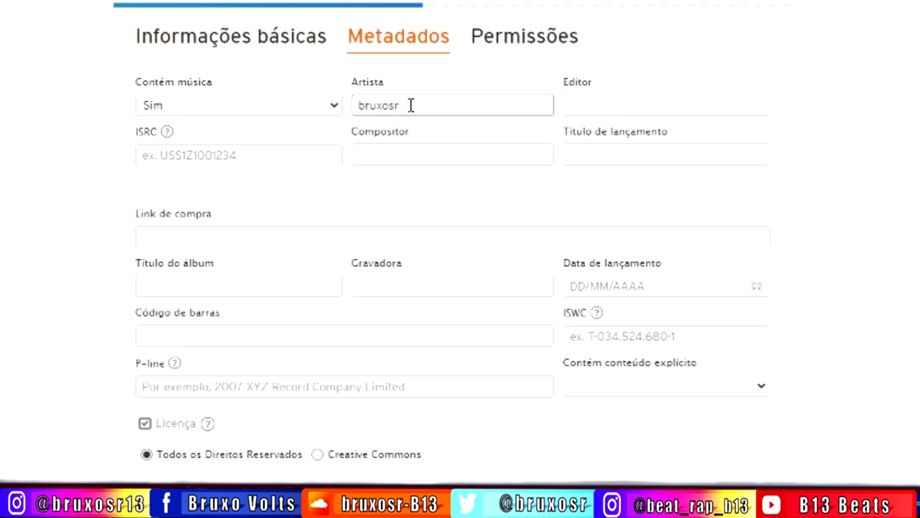
key(Tab)
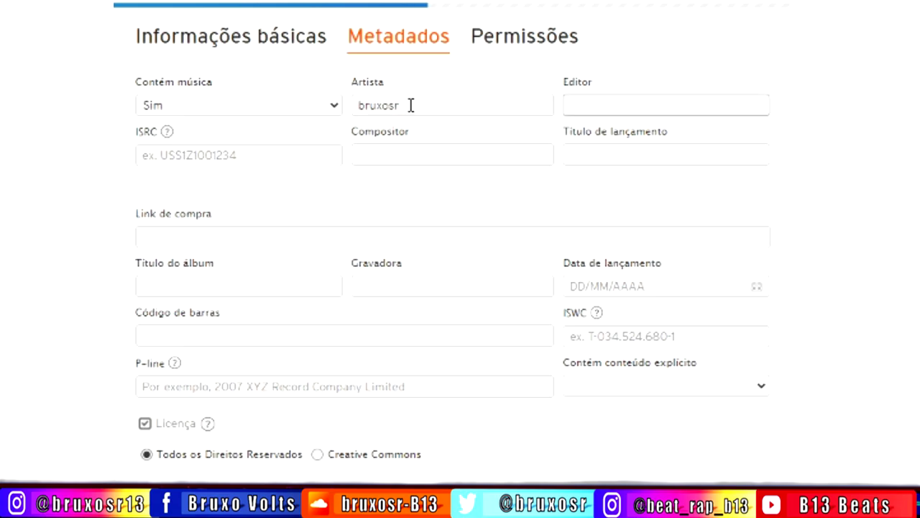
text(bruxo)
click(403, 155)
text(bruxo)
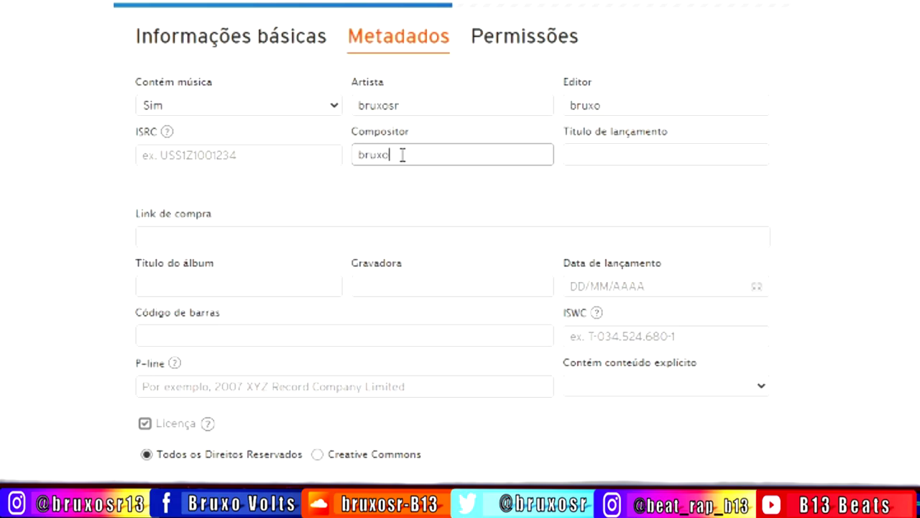
click(600, 159)
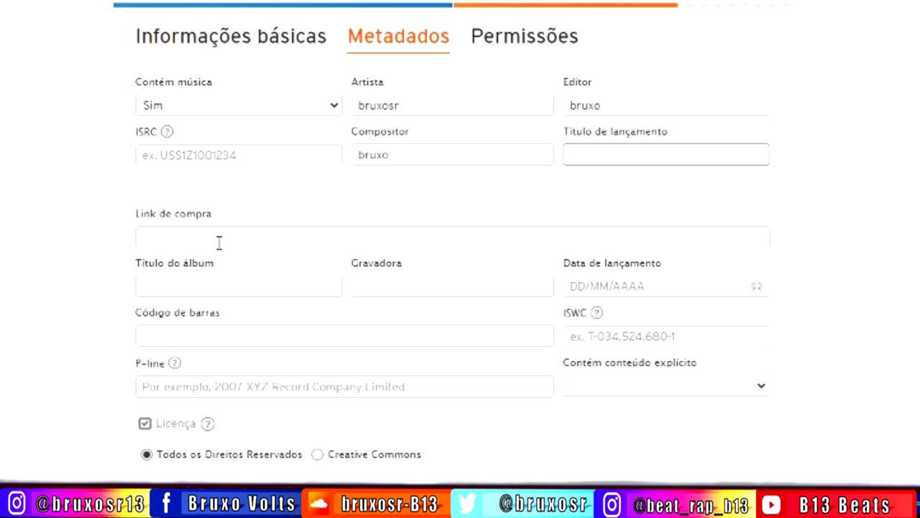
- Paste the PayPal payment-button URL into the track's Link de compra field
click(200, 236)
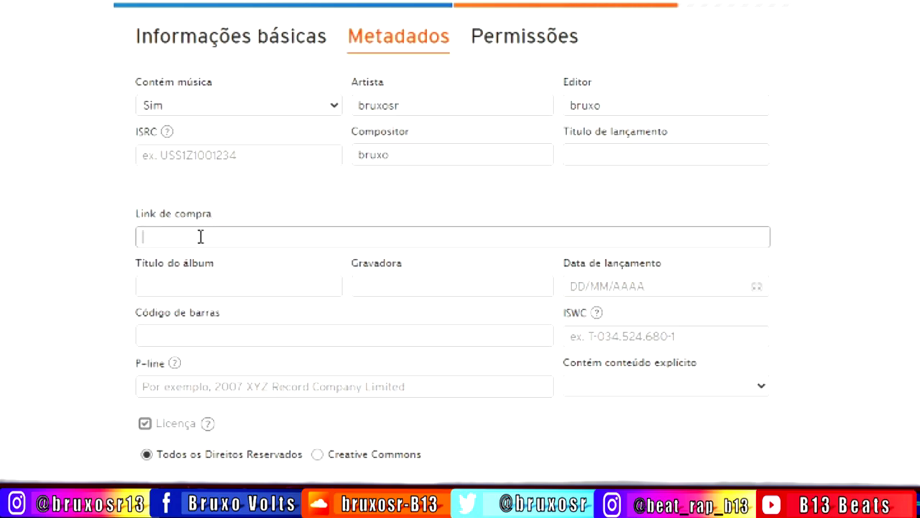
text(https://www.paypal.com/cgi-bin/webscr?cmd=_s-xclick&hosted_button_id=JB2KYA98MXEA2)
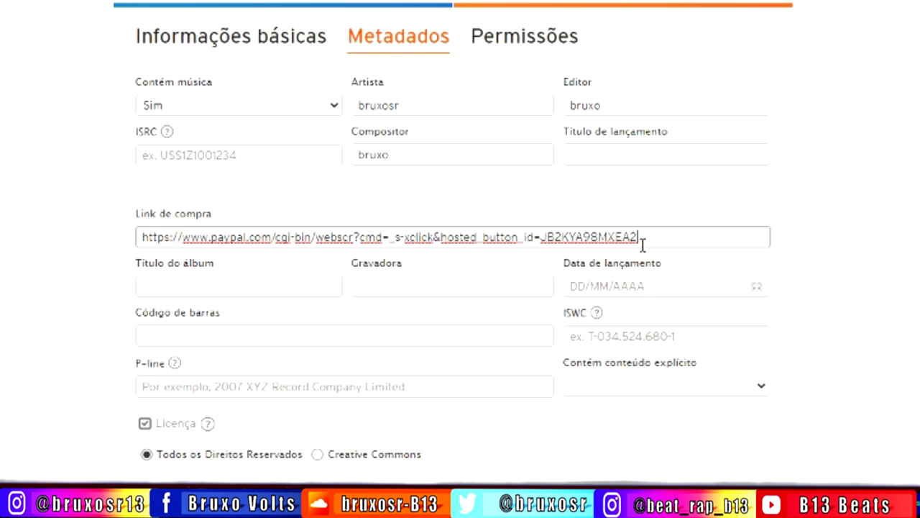
click(235, 42)
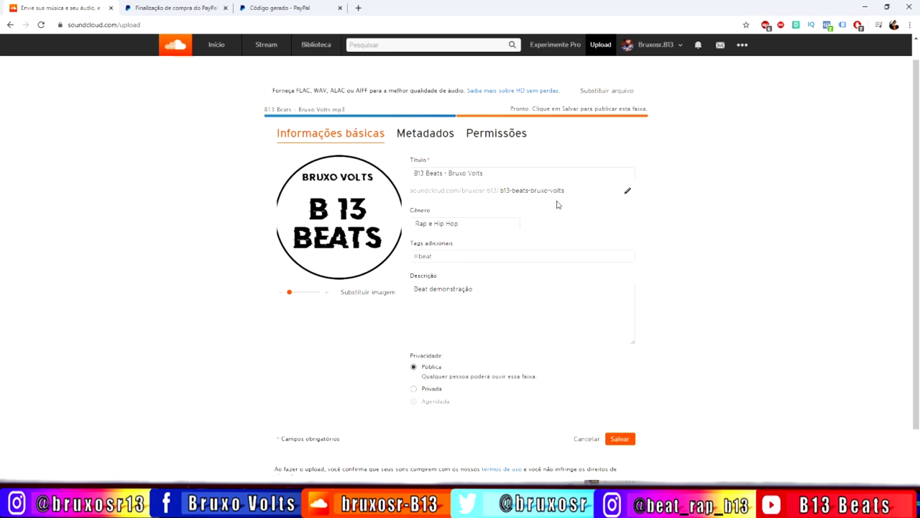
click(627, 192)
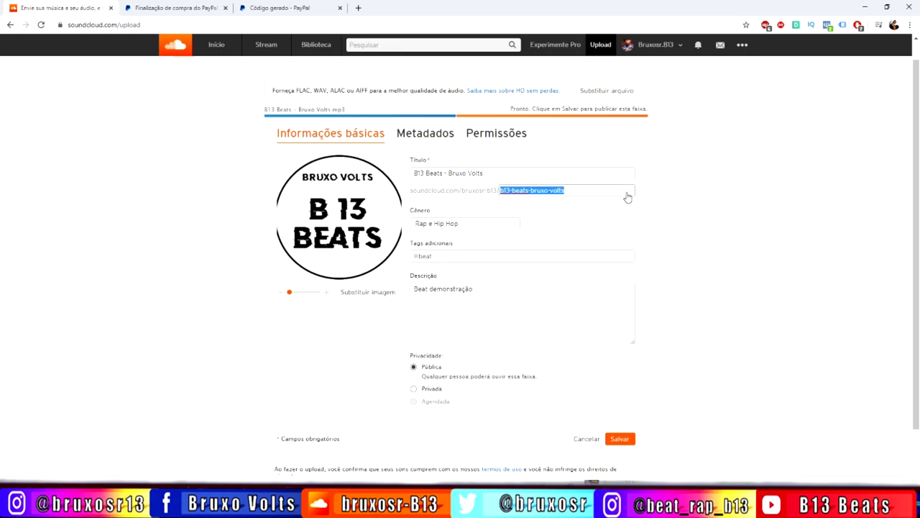
click(581, 212)
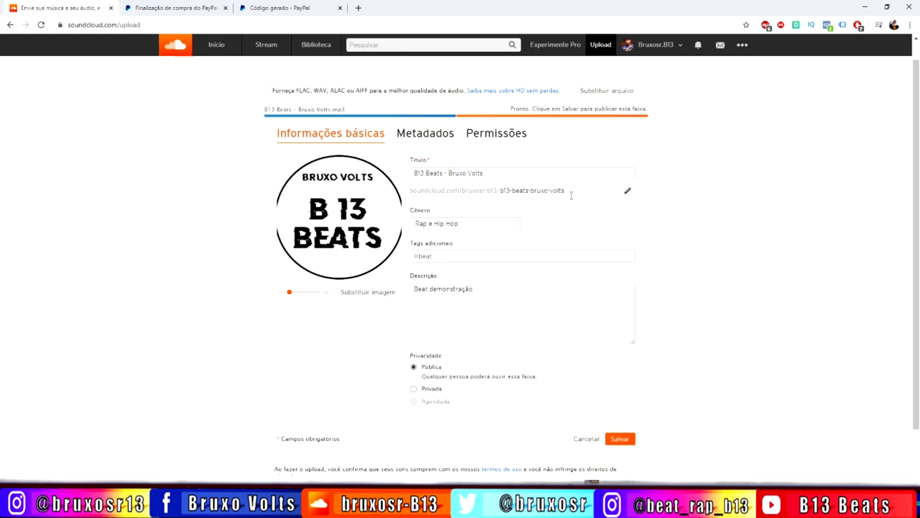
click(481, 191)
click(561, 220)
click(427, 135)
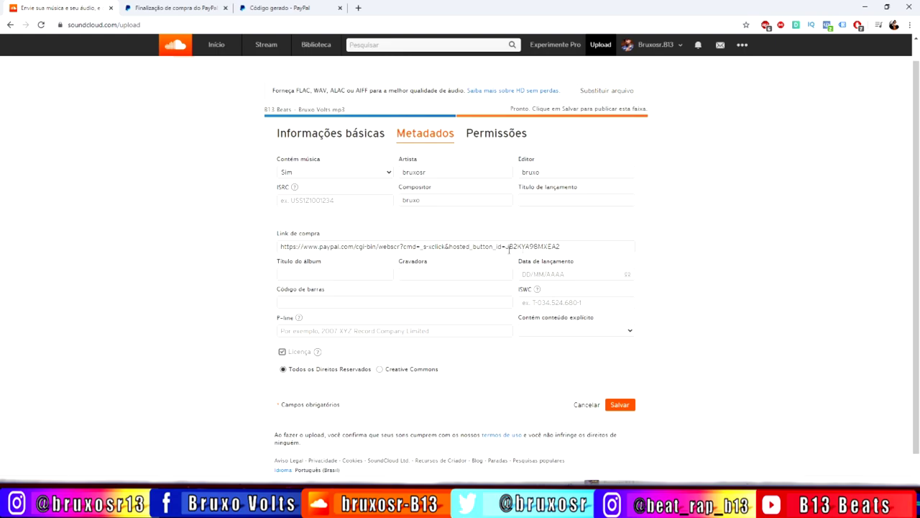
click(343, 133)
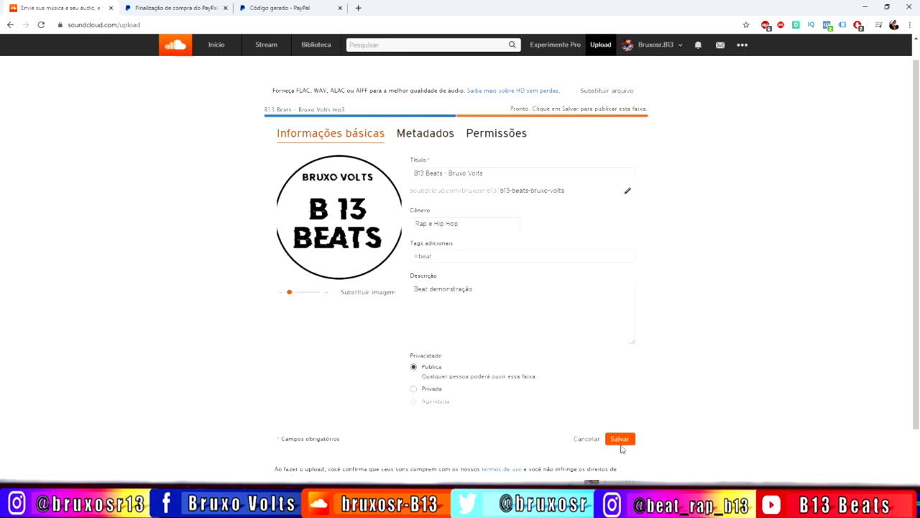
- Save B13 Beats - Bruxo Volts and copy its share link
click(622, 444)
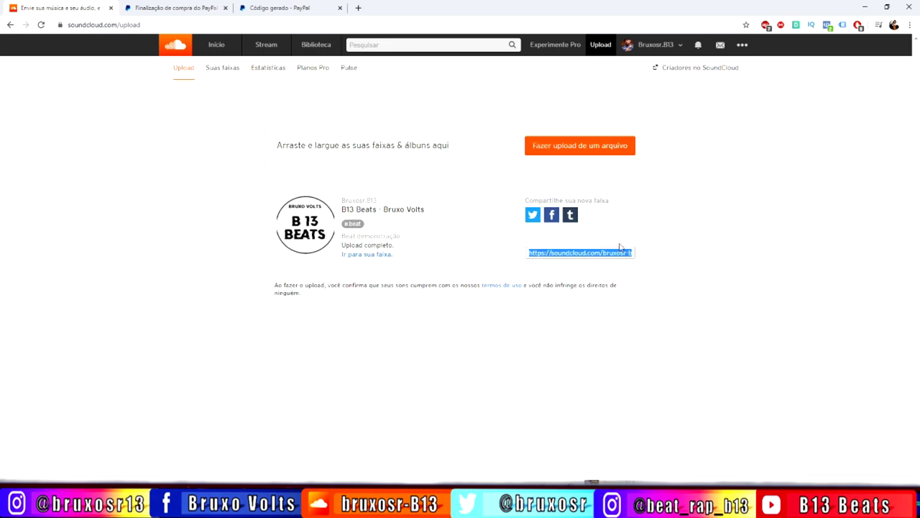
right_click(568, 253)
click(584, 260)
- Paste the SoundCloud track link into the notes under the PayPal URL, then minimise Notepad
key(alt+Tab)
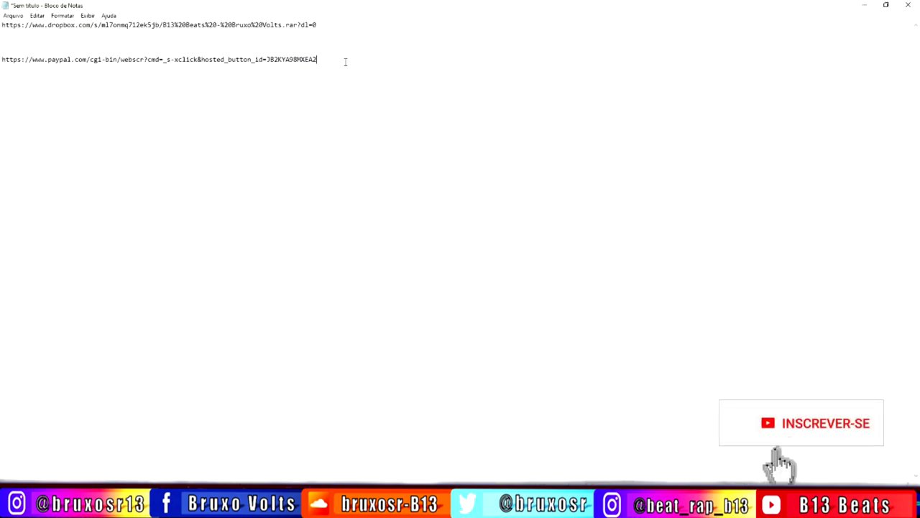
key(Return)
key(Return)
text(https://soundcloud.com/bruxosr-b13/b13-beats-bruxo-volts)
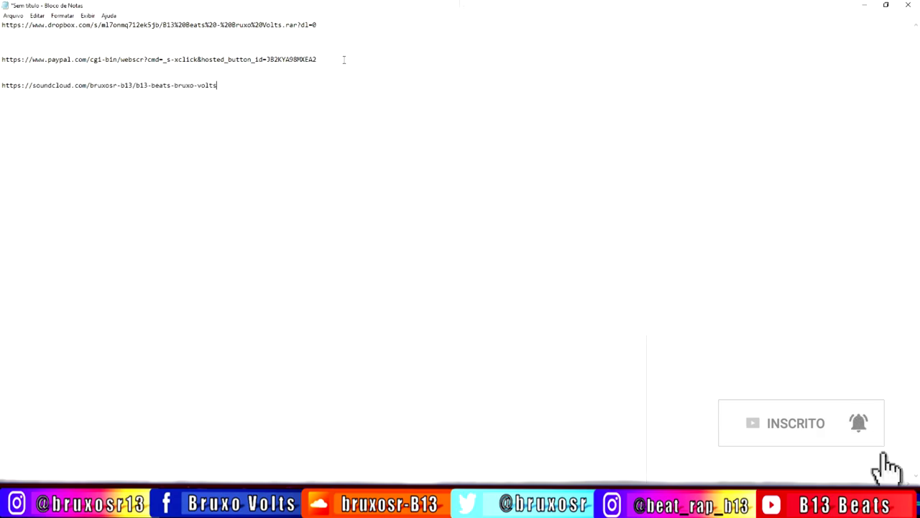
click(857, 4)
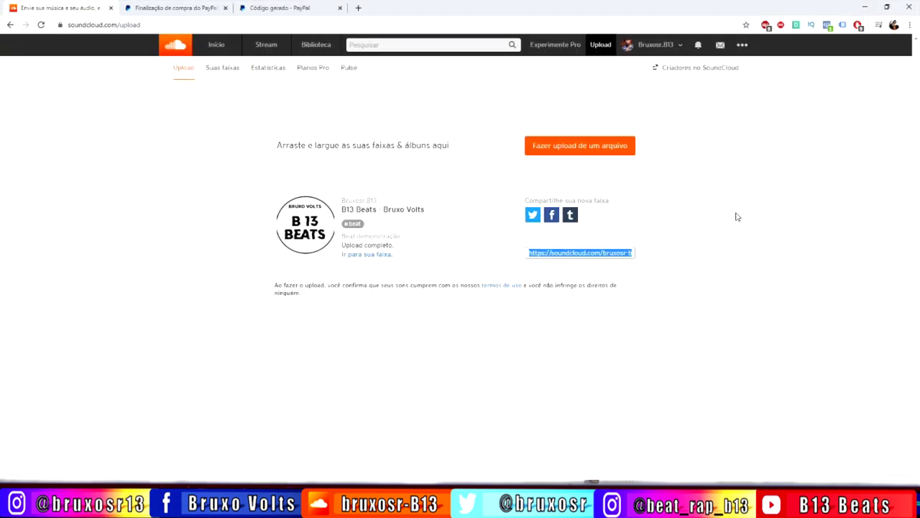
- From the profile, play 'B13 Beats - Bruxo Volts' and test its buy link to PayPal's R$ 5,00 checkout
click(655, 47)
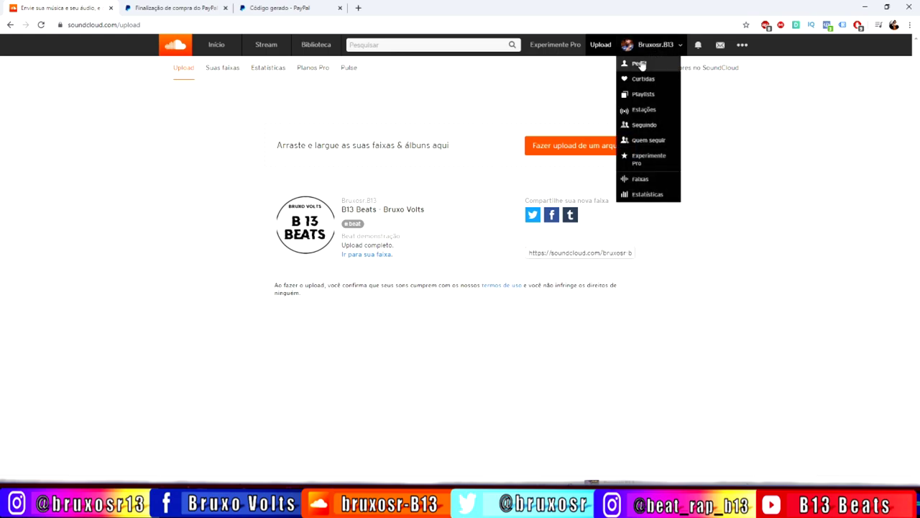
click(638, 62)
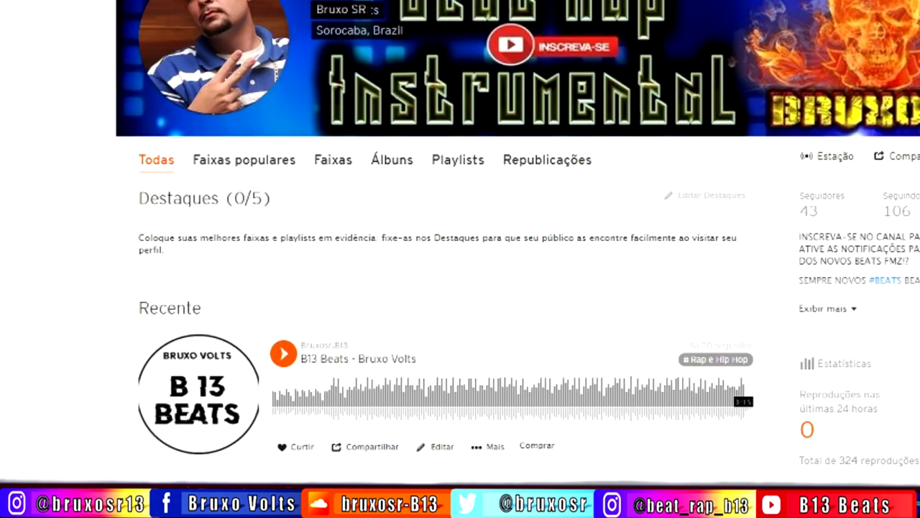
click(283, 354)
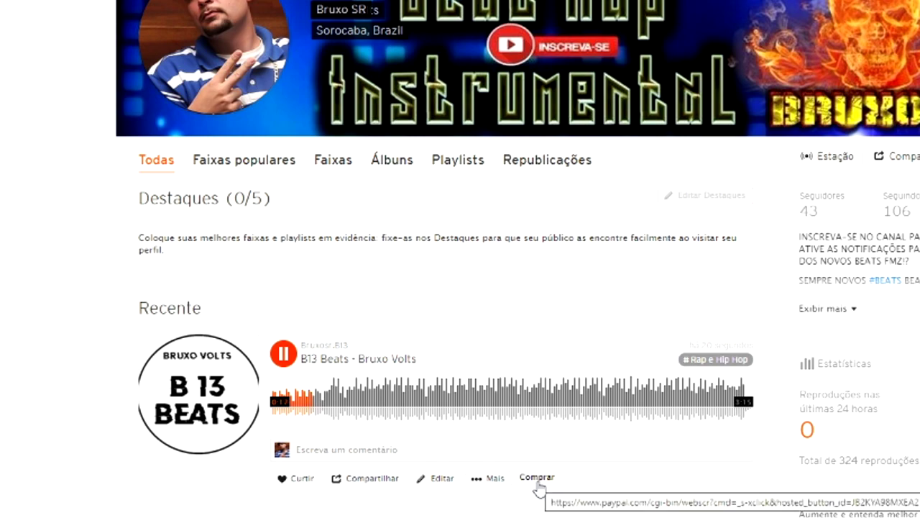
click(537, 478)
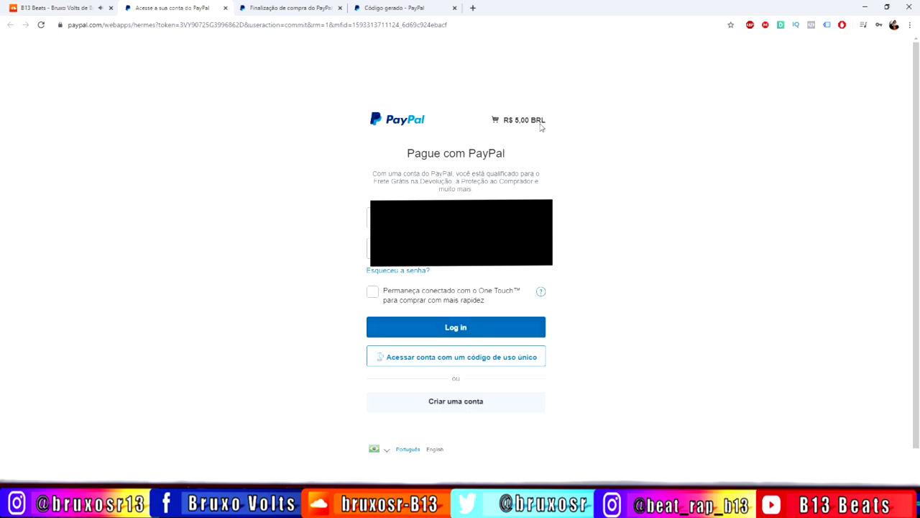
- Close the PayPal login and checkout tabs and return to the SoundCloud profile
click(227, 8)
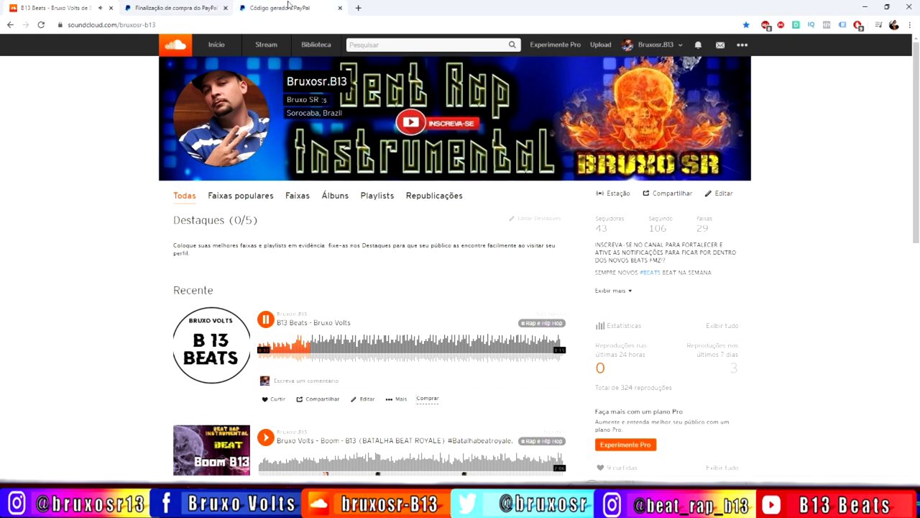
click(288, 6)
click(228, 7)
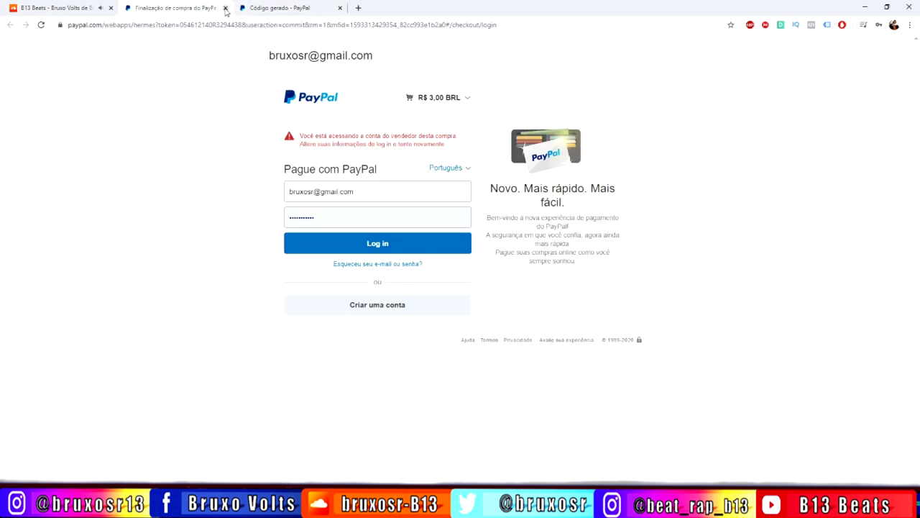
click(226, 8)
click(76, 7)
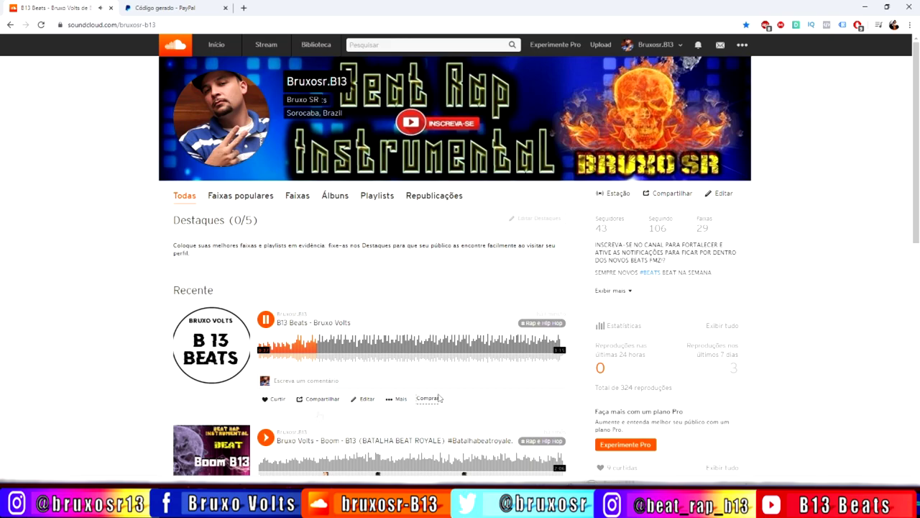